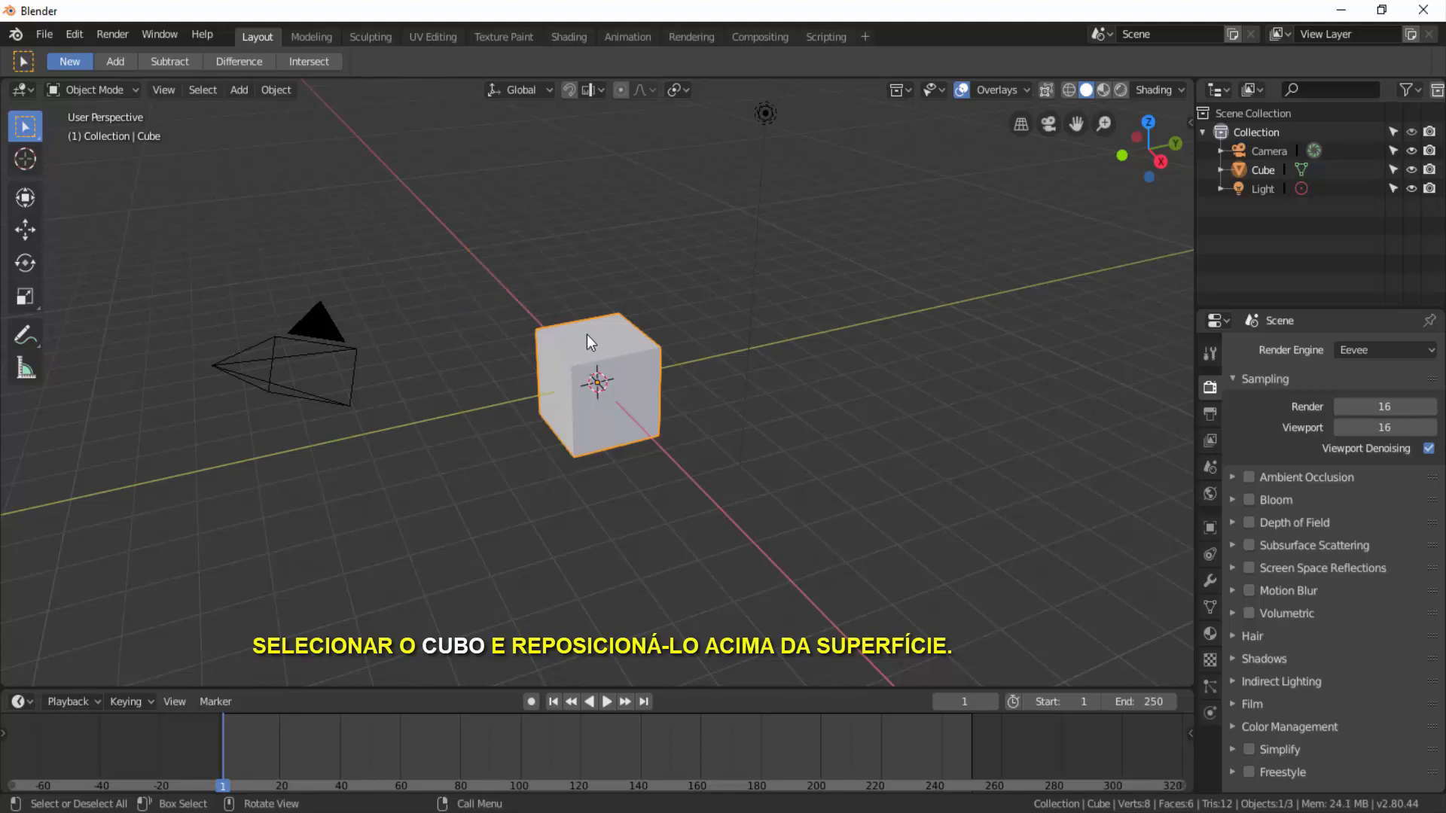
Move the cube straight up along the Z axis so it rests above the grid floor
{"action": "left_click", "coordinate": [25, 230]}
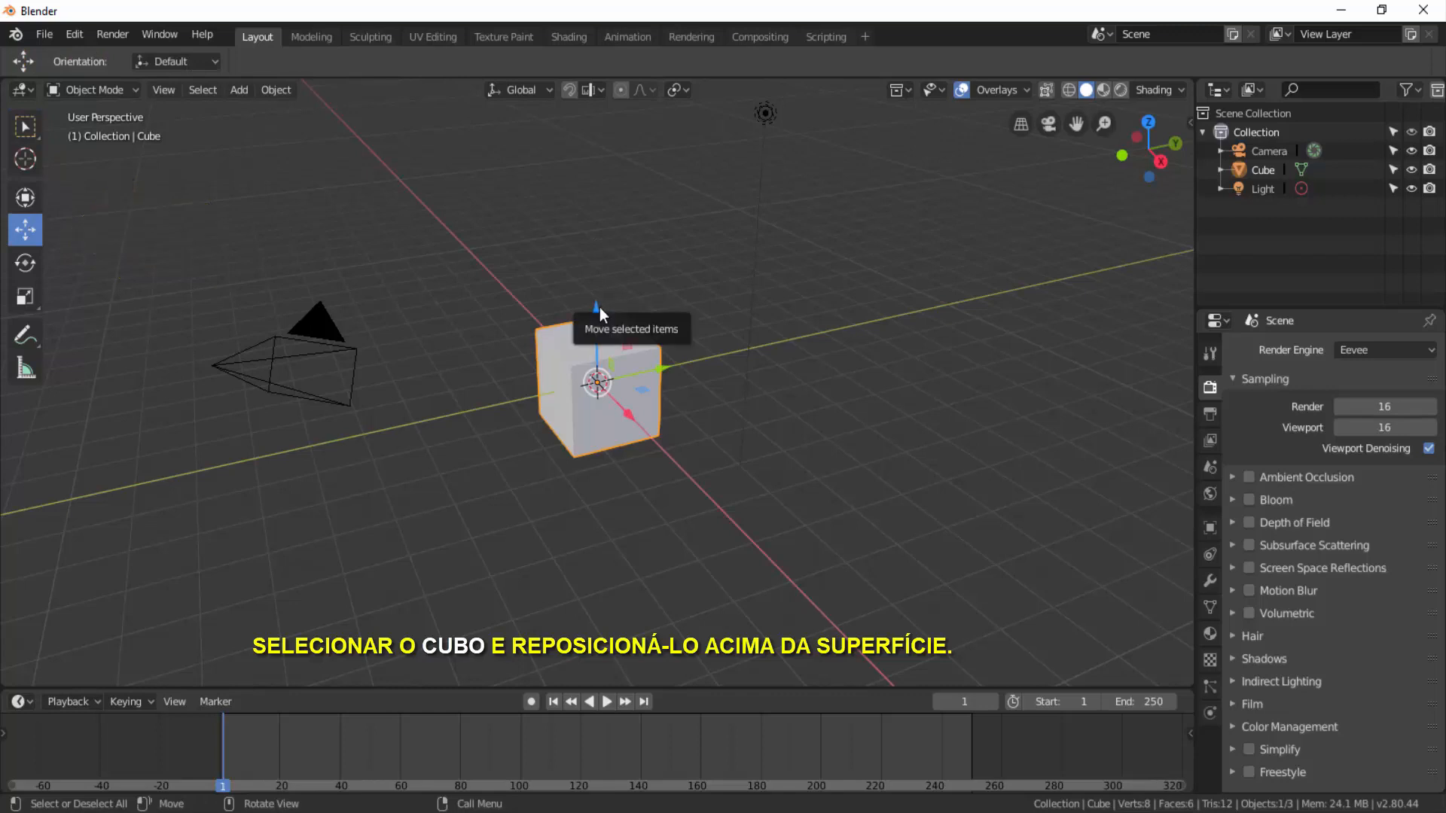
{"action": "left_click_drag", "start_coordinate": [600, 309], "coordinate": [593, 259]}
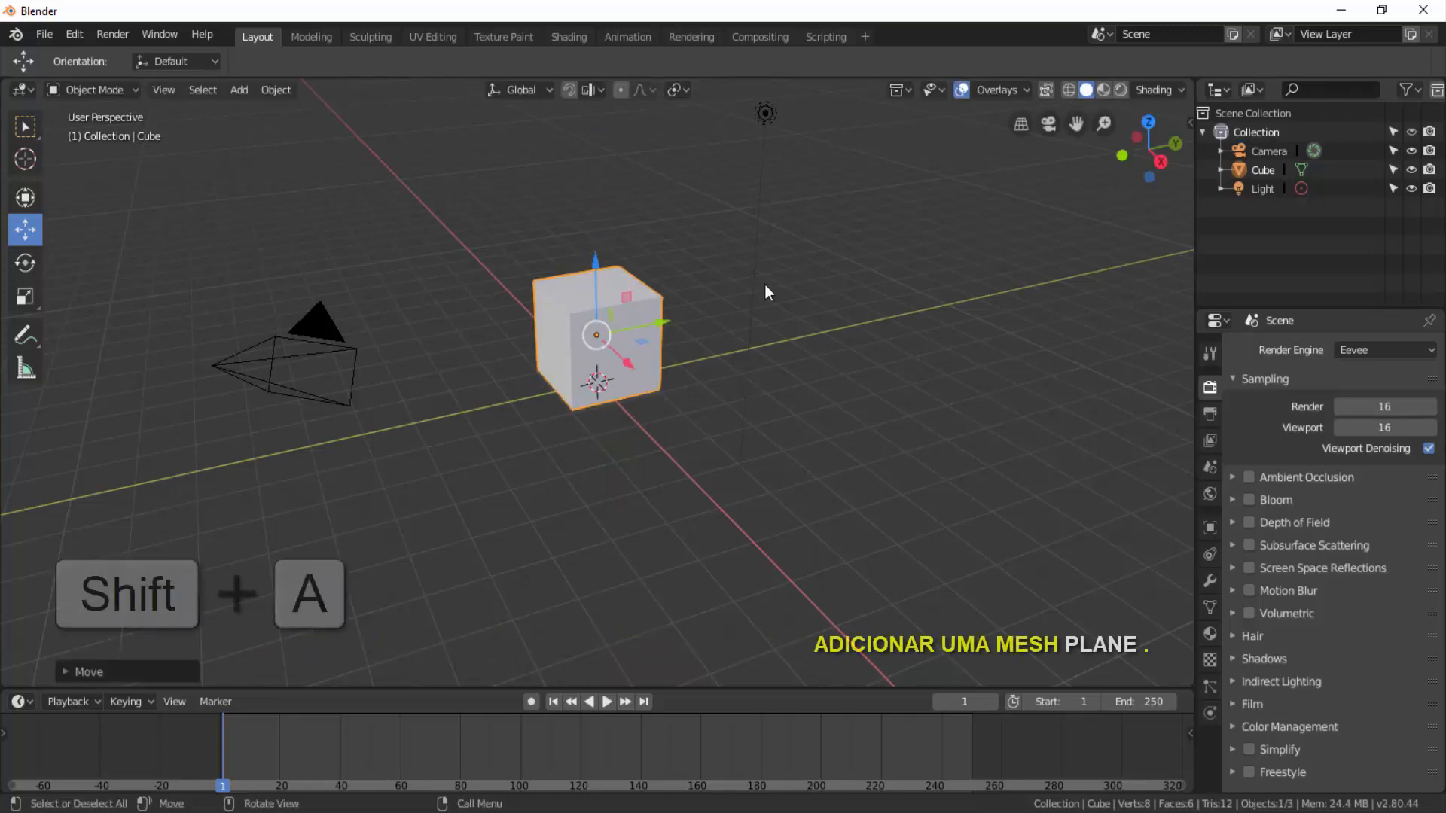
Add a plane mesh, scale it by about 6.49 and raise it slightly under the cube as a floor
{"action": "key", "text": "shift+a"}
{"action": "left_click", "coordinate": [833, 285]}
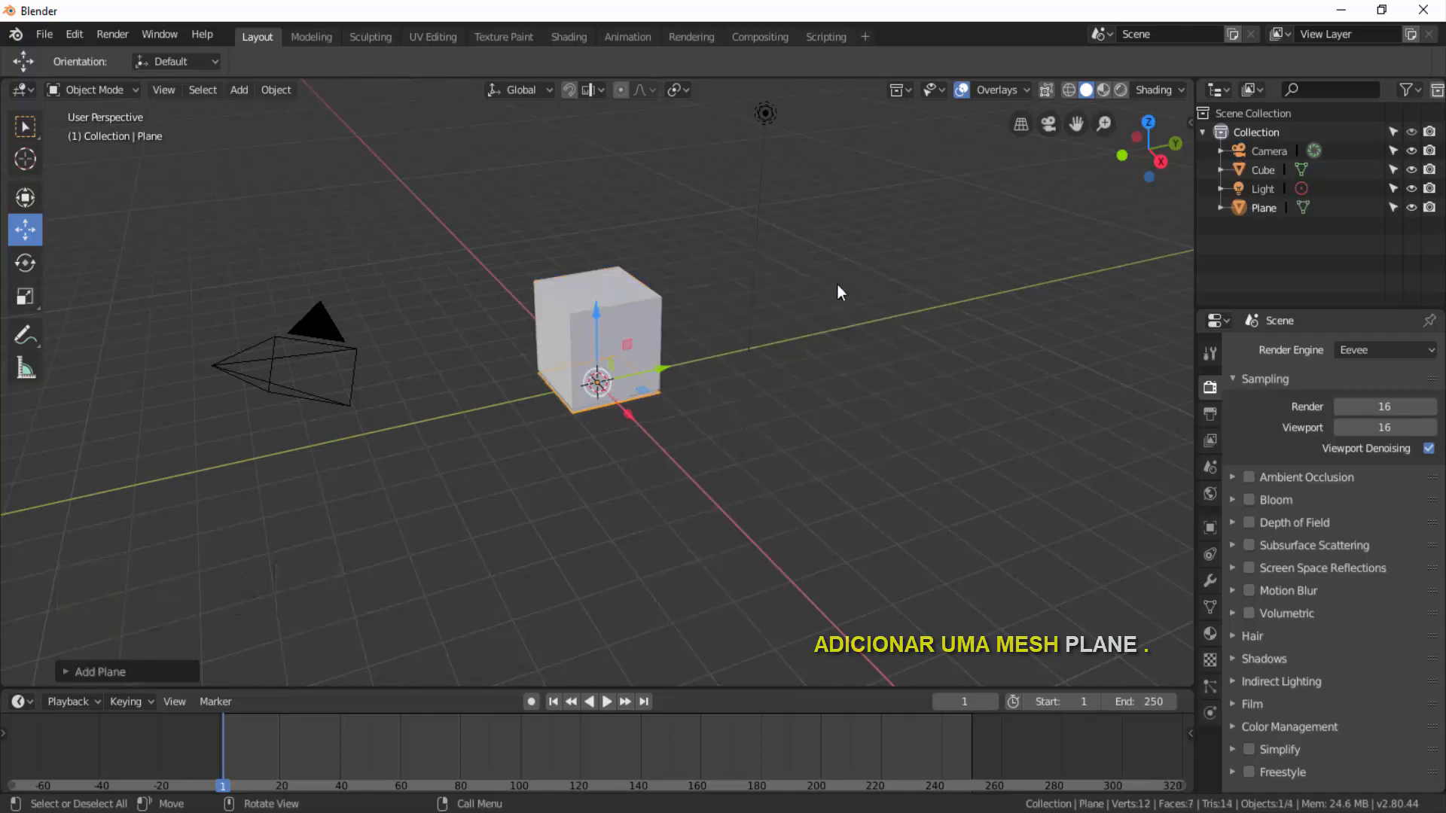
{"action": "key", "text": "s"}
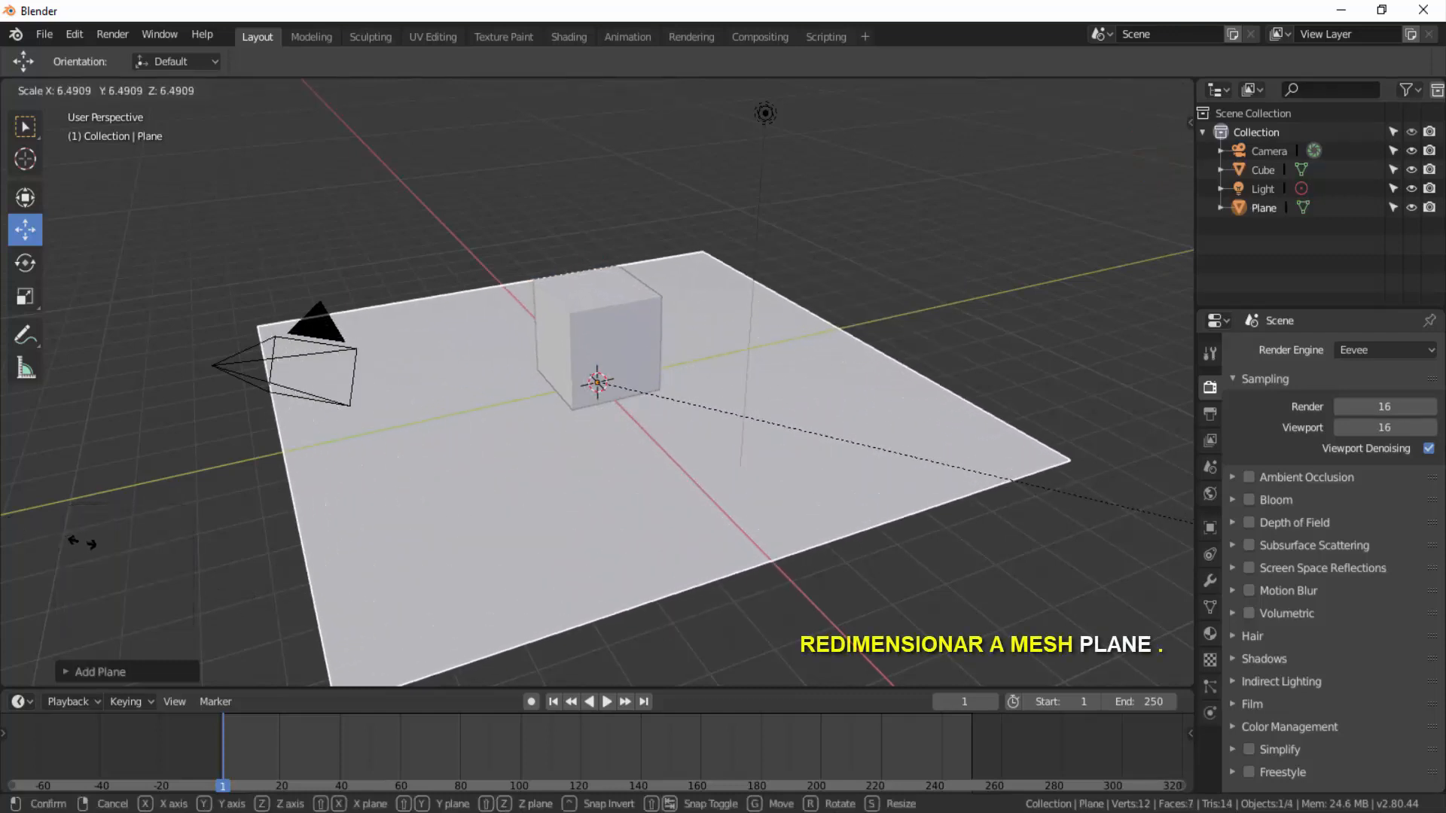
{"action": "left_click", "coordinate": [83, 547]}
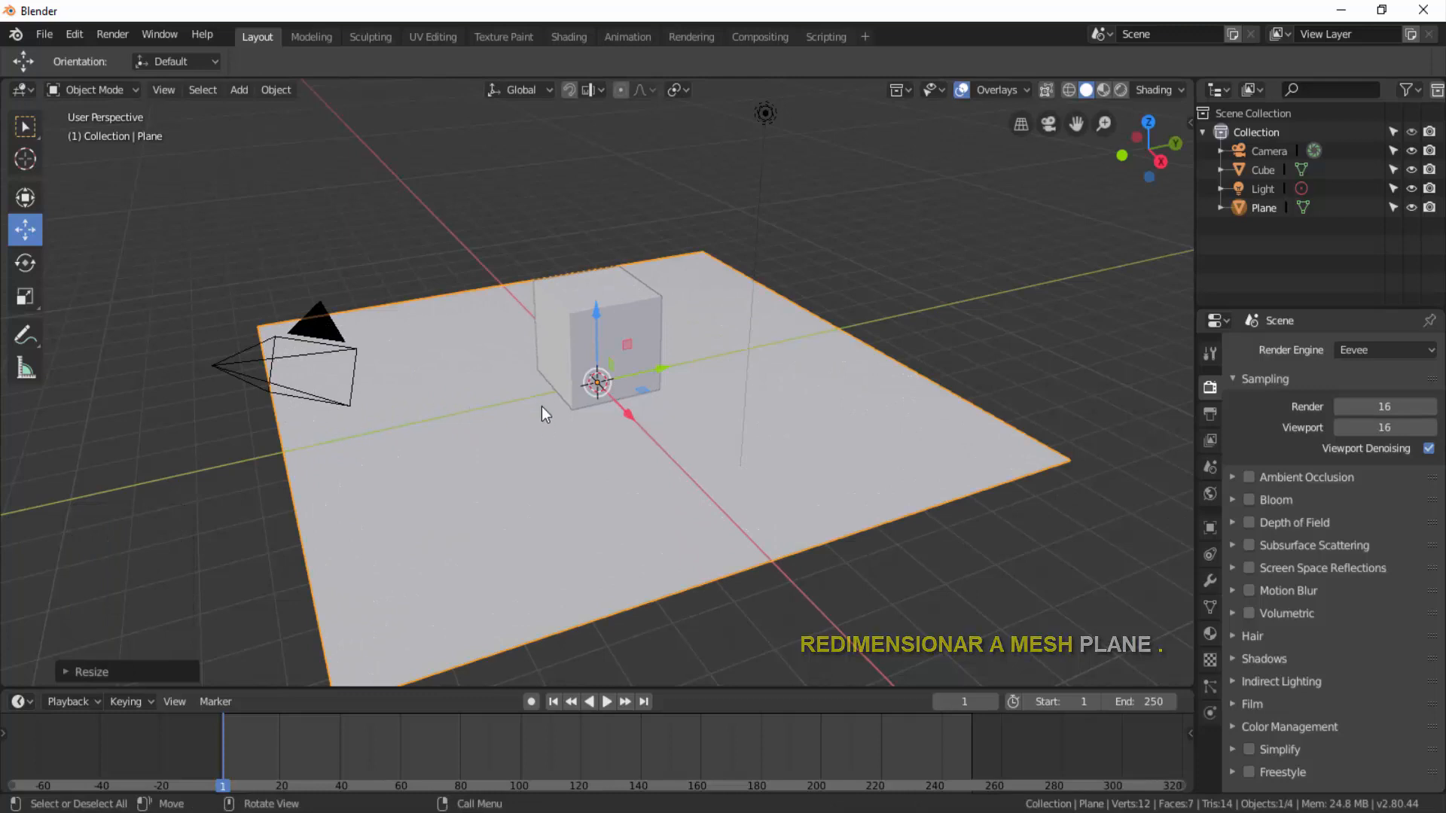
{"action": "left_click_drag", "start_coordinate": [600, 308], "coordinate": [600, 302]}
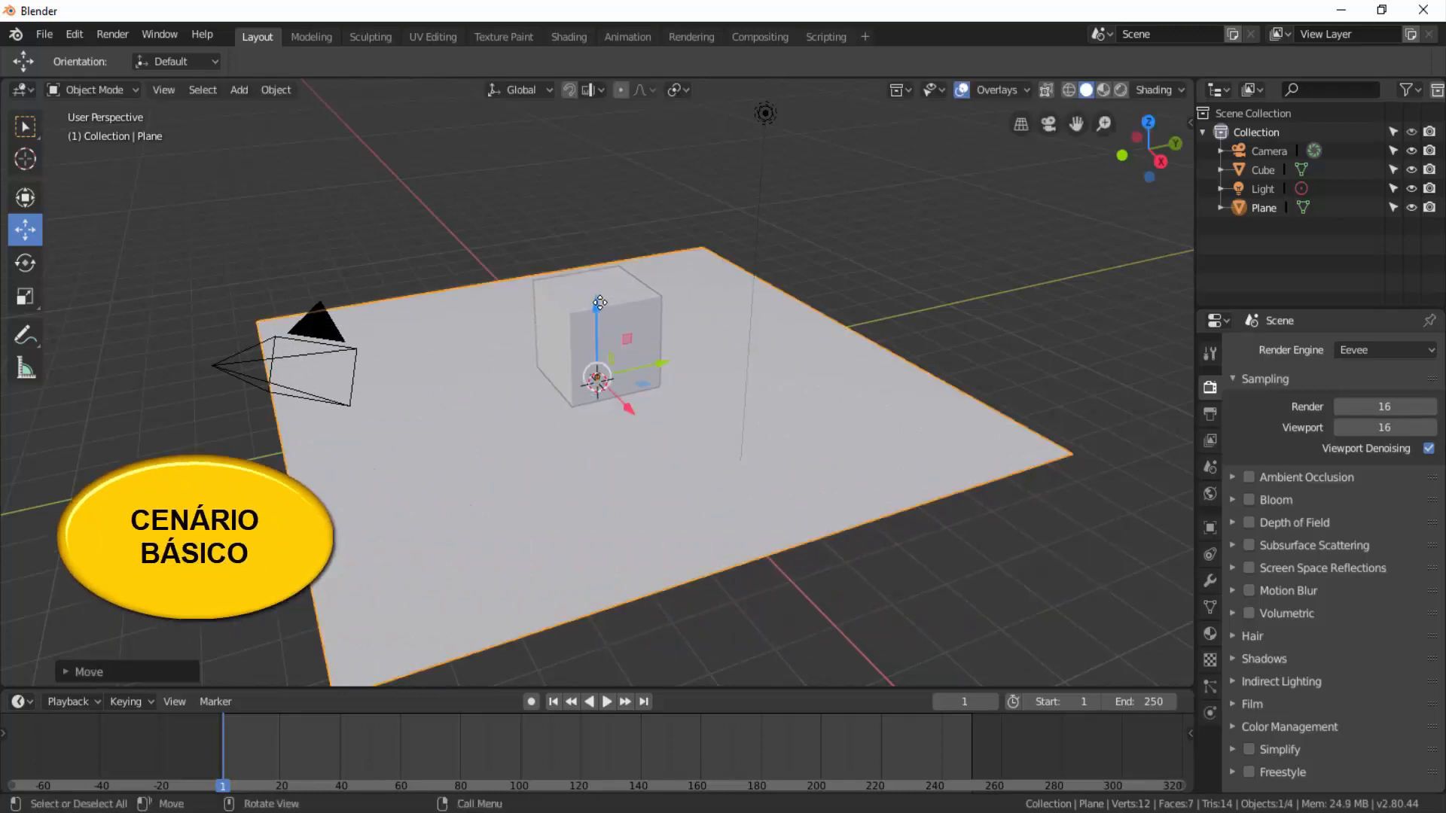
{"action": "scroll", "coordinate": [707, 340], "scroll_direction": "down", "scroll_amount": 1}
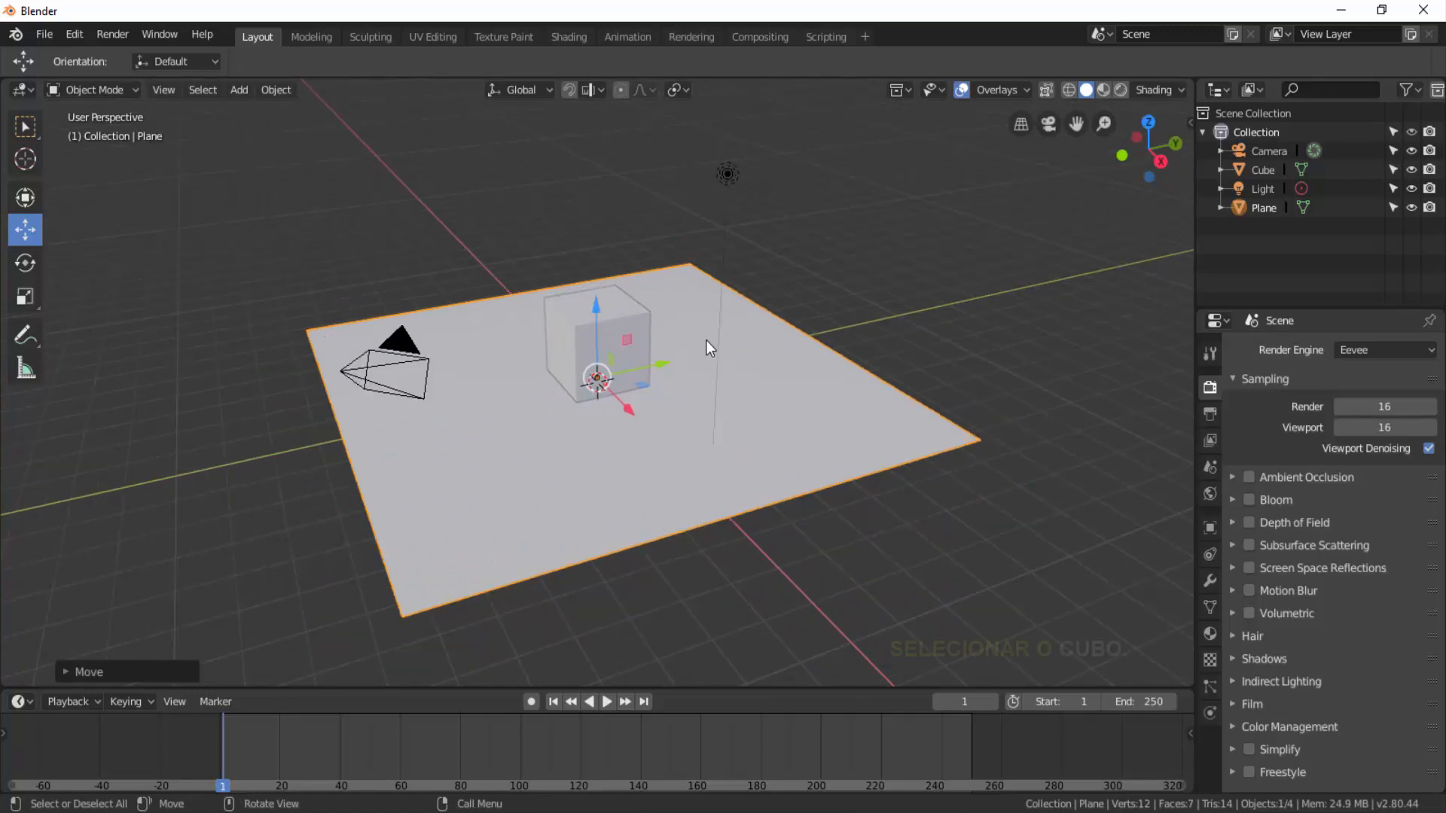
Change the surface shader of the cube's existing material to Diffuse BSDF
{"action": "left_click", "coordinate": [577, 309]}
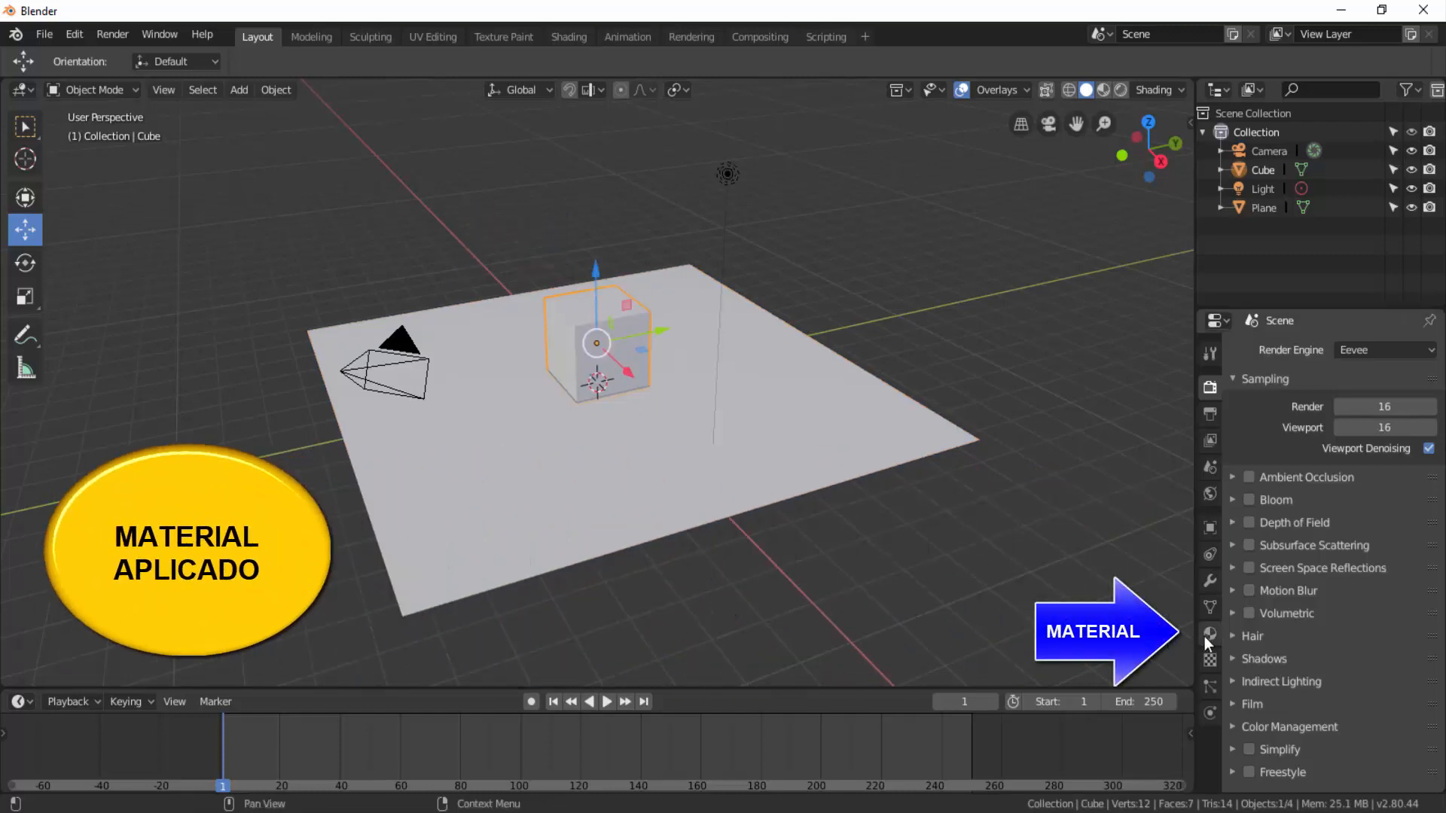
{"action": "left_click", "coordinate": [1207, 635]}
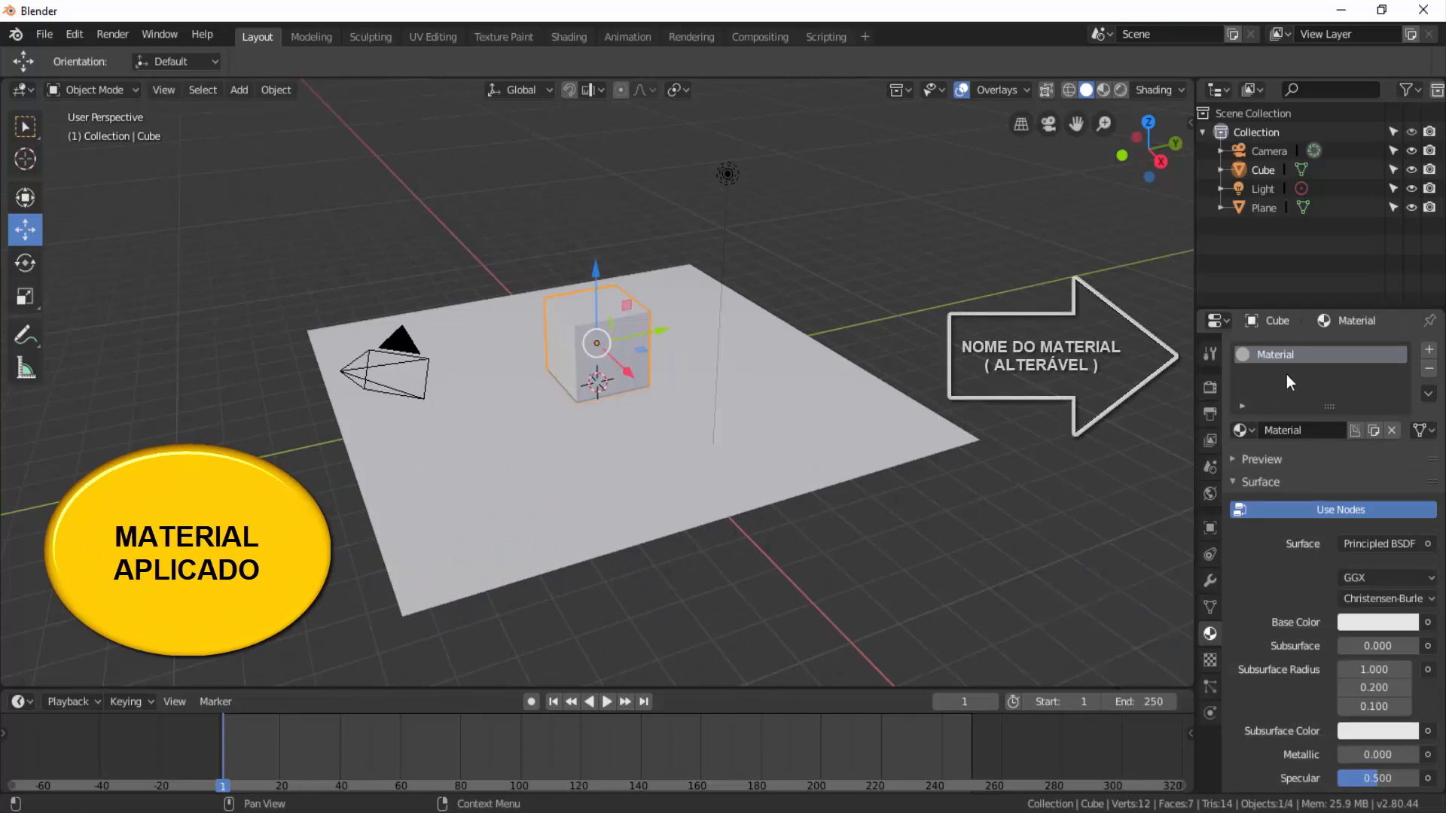
{"action": "double_click", "coordinate": [1268, 356]}
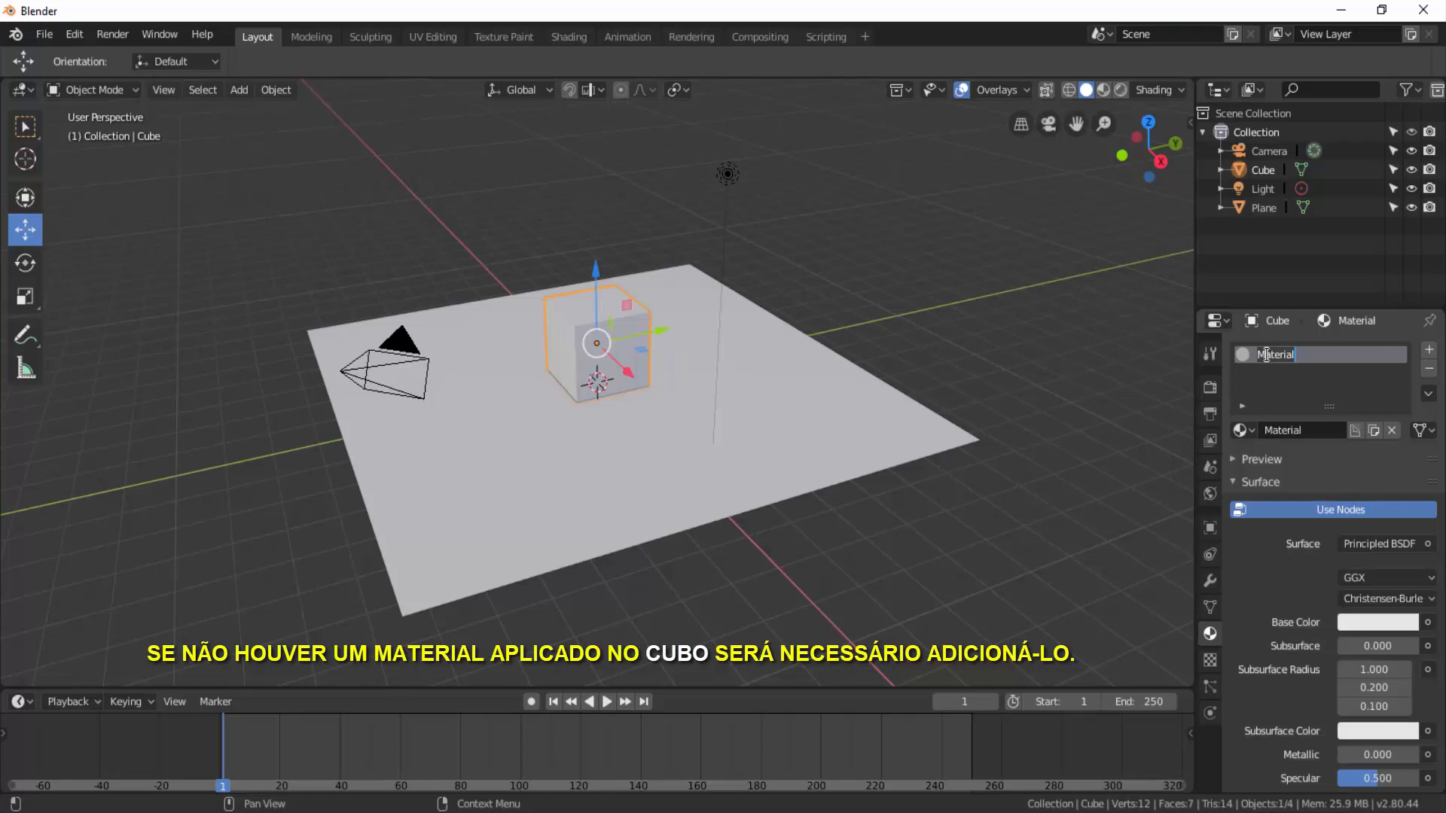
{"action": "key", "text": "Return"}
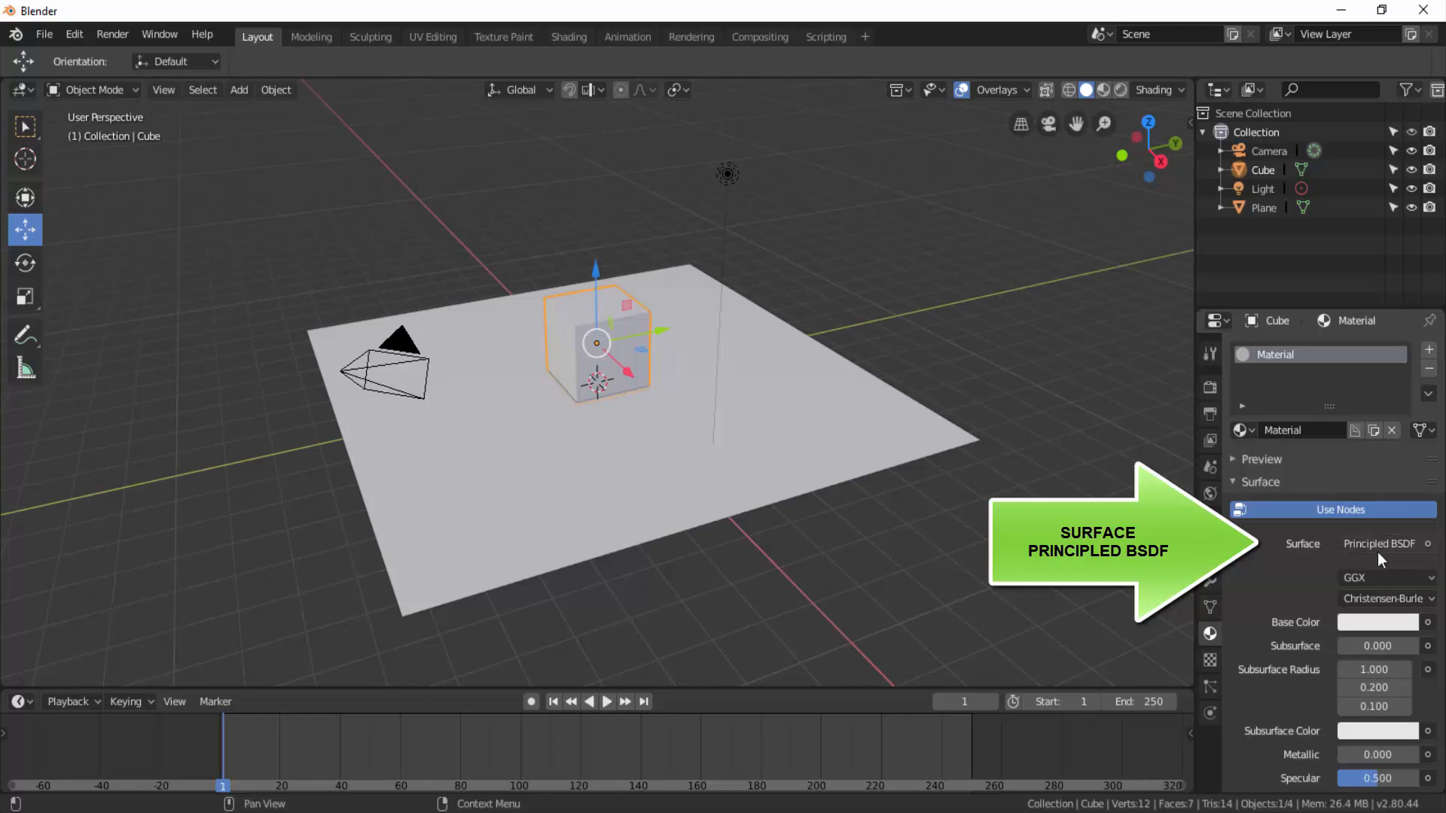
{"action": "left_click", "coordinate": [1429, 544]}
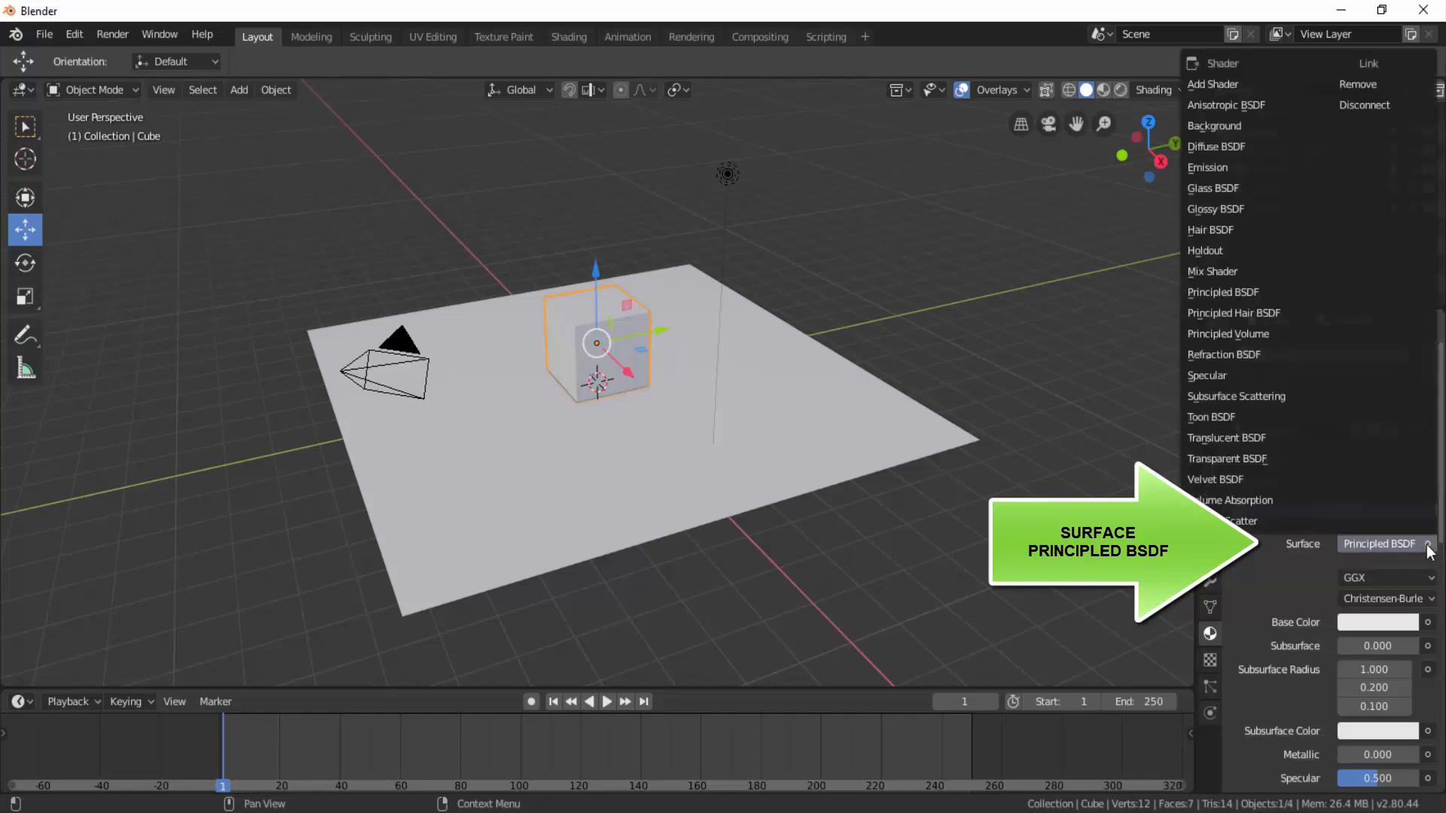
{"action": "left_click", "coordinate": [1241, 147]}
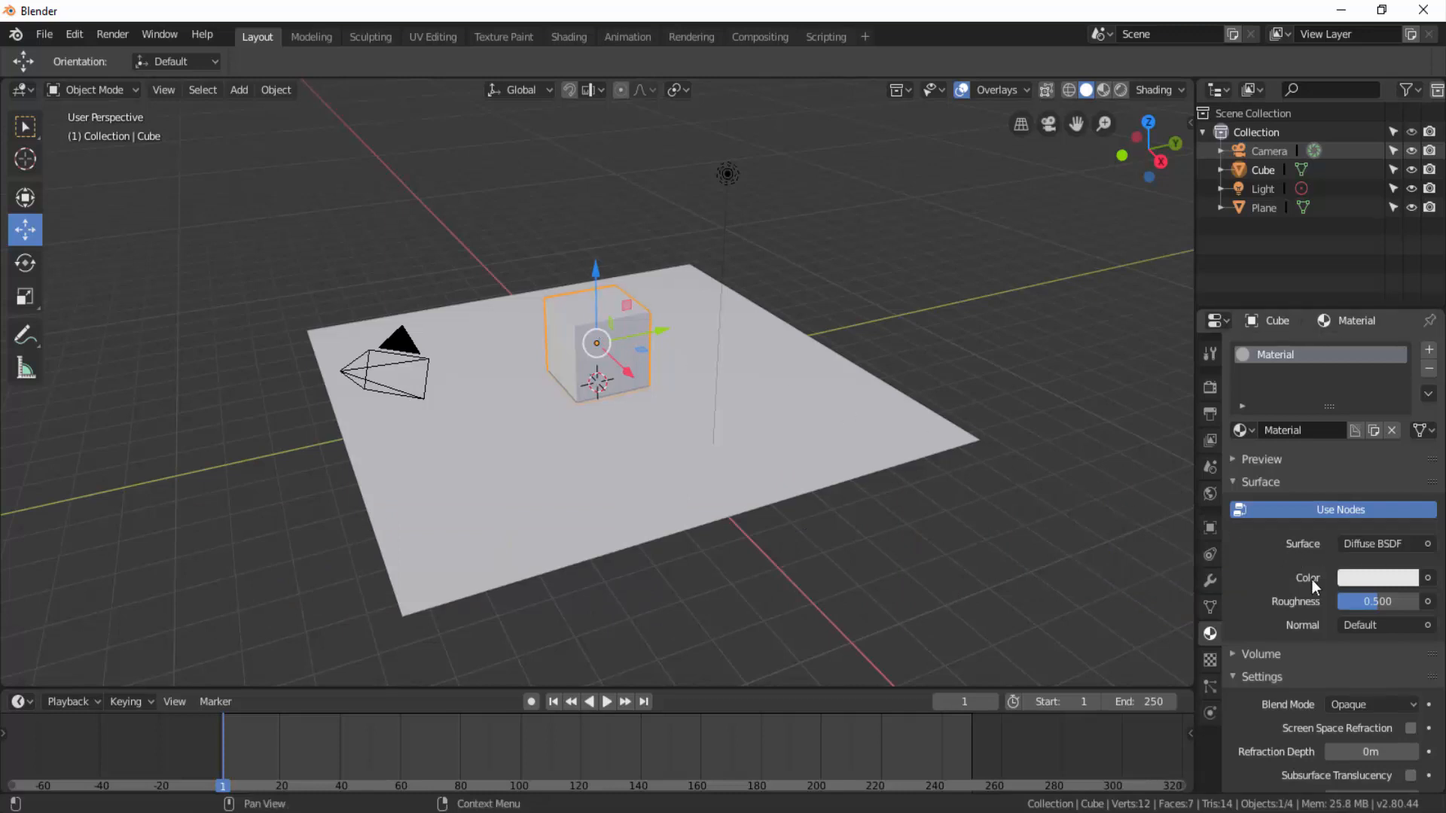
Set the cube material's diffuse color to red and show the viewport in rendered shading
{"action": "left_click", "coordinate": [1378, 577]}
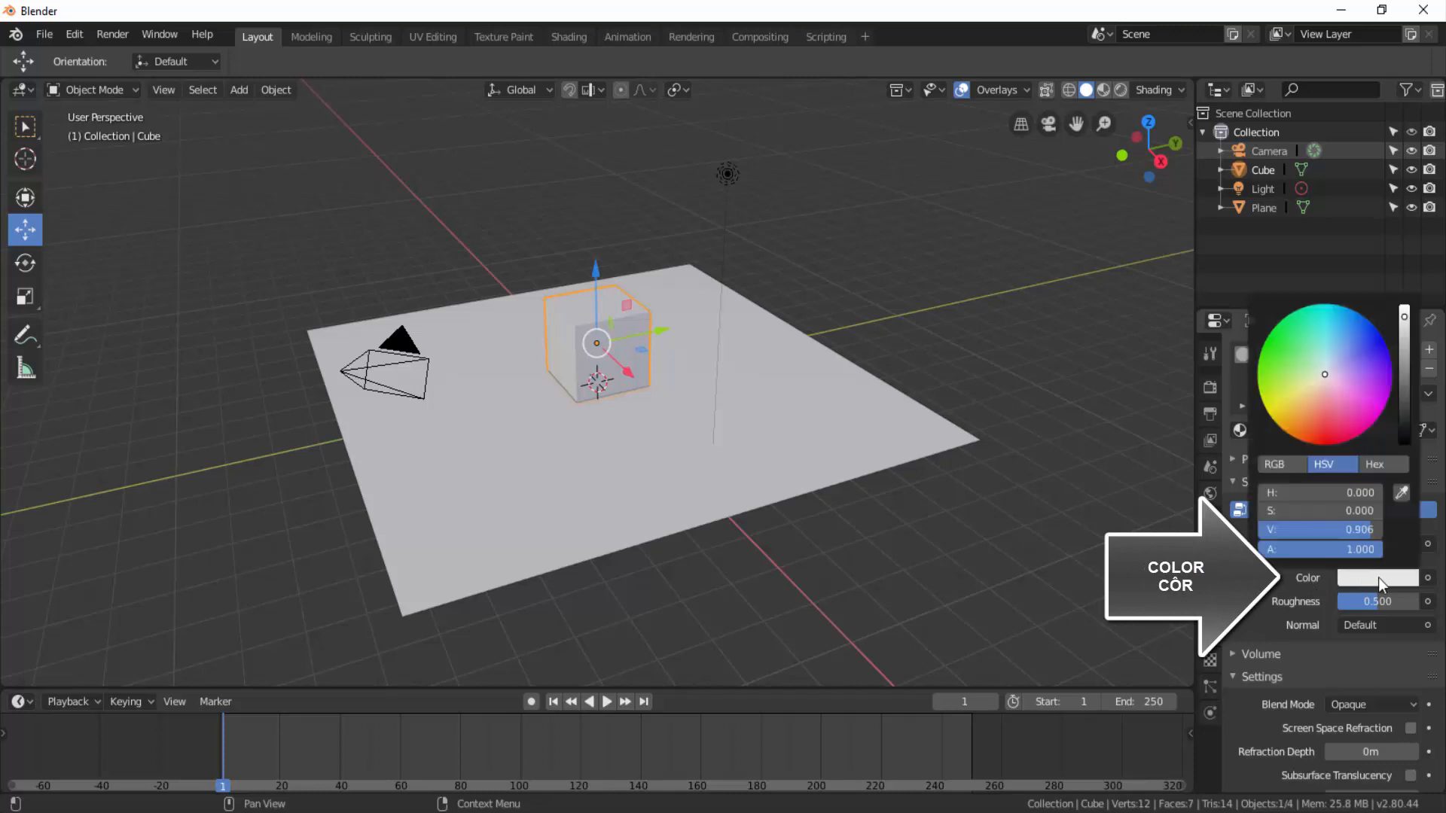
{"action": "left_click", "coordinate": [1327, 435]}
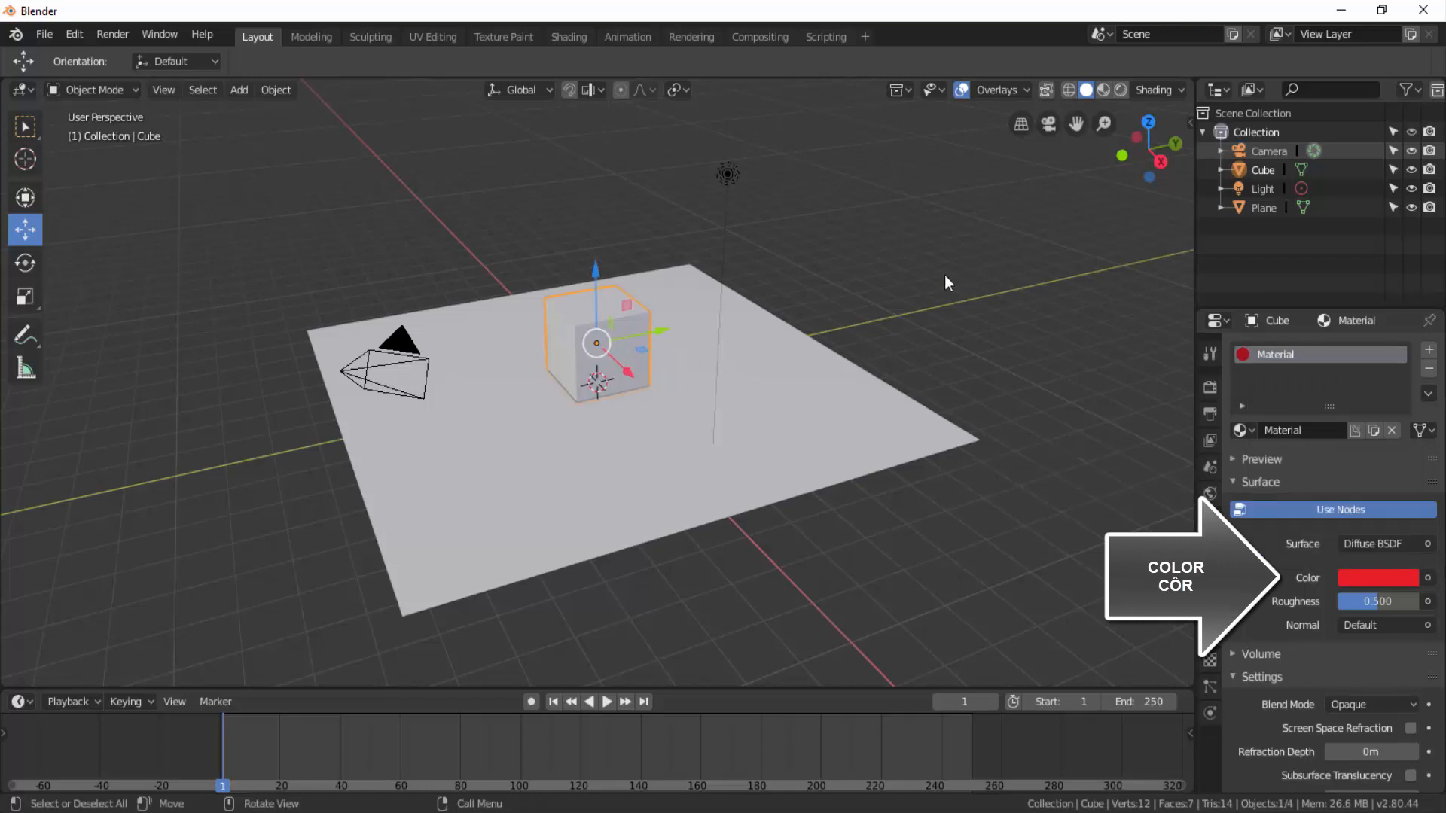
{"action": "left_click", "coordinate": [1121, 91]}
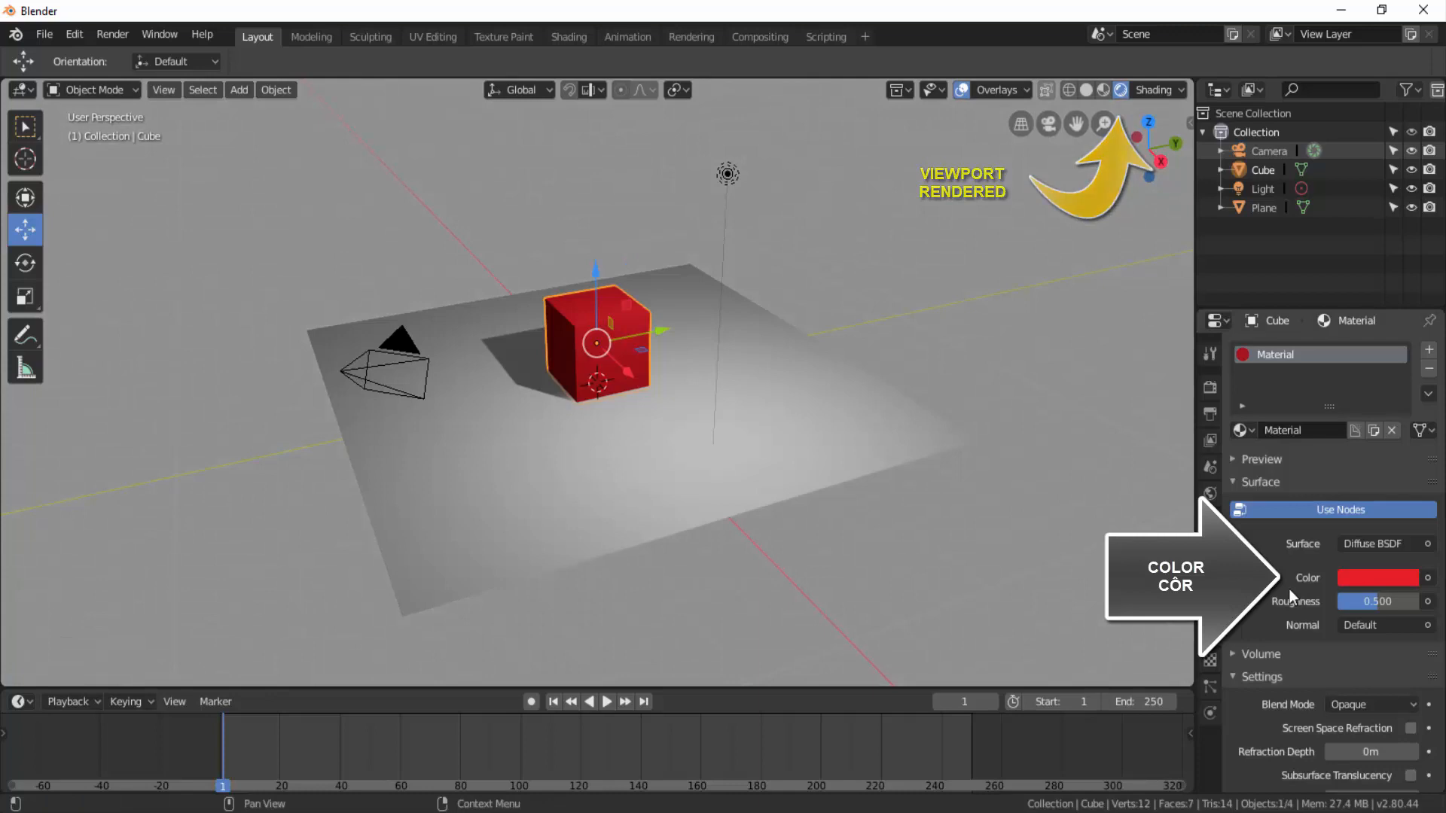
Try green and blue as the cube material's diffuse color and finish with a near-white
{"action": "left_click", "coordinate": [1372, 579]}
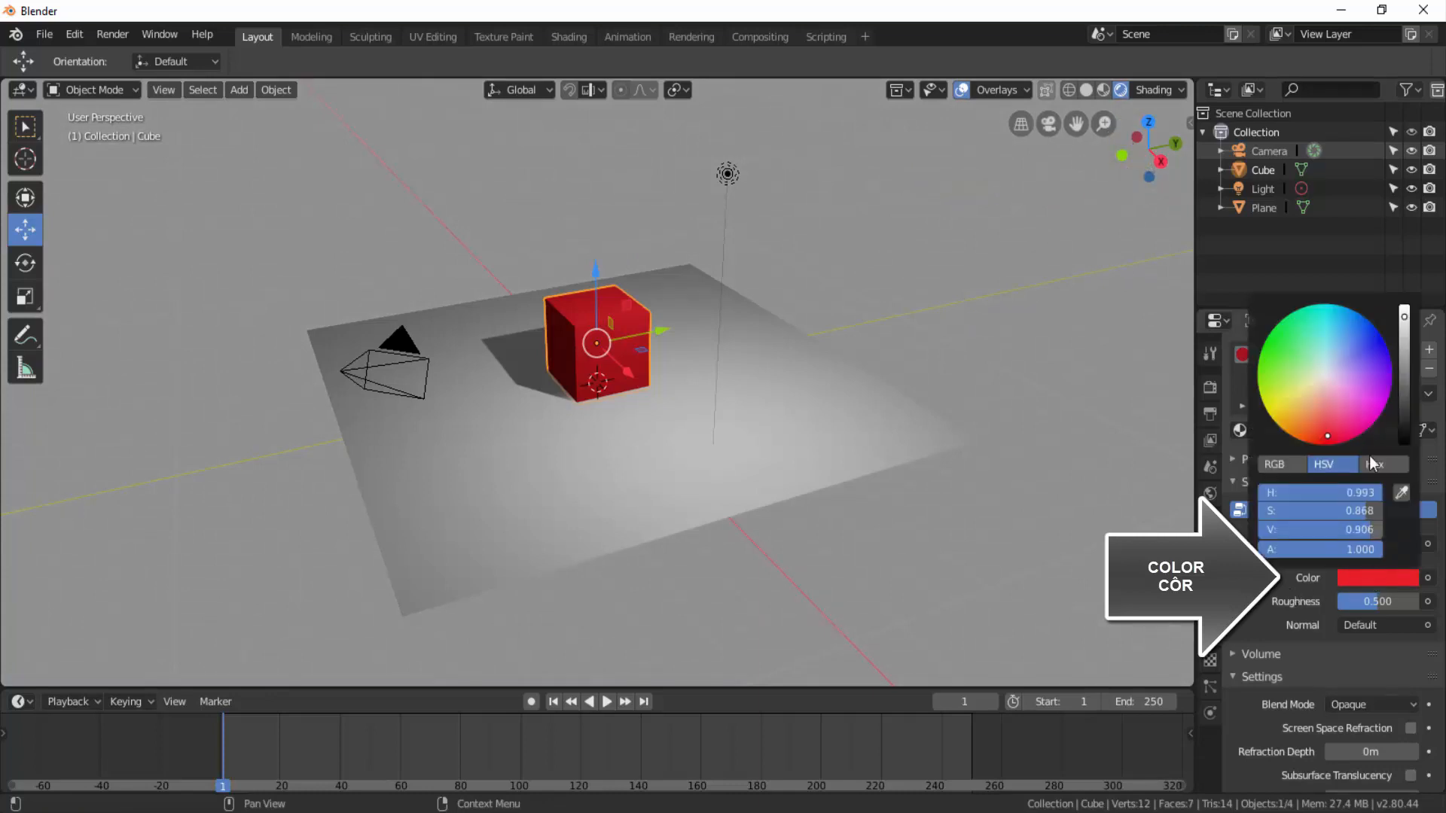
{"action": "left_click", "coordinate": [1281, 347]}
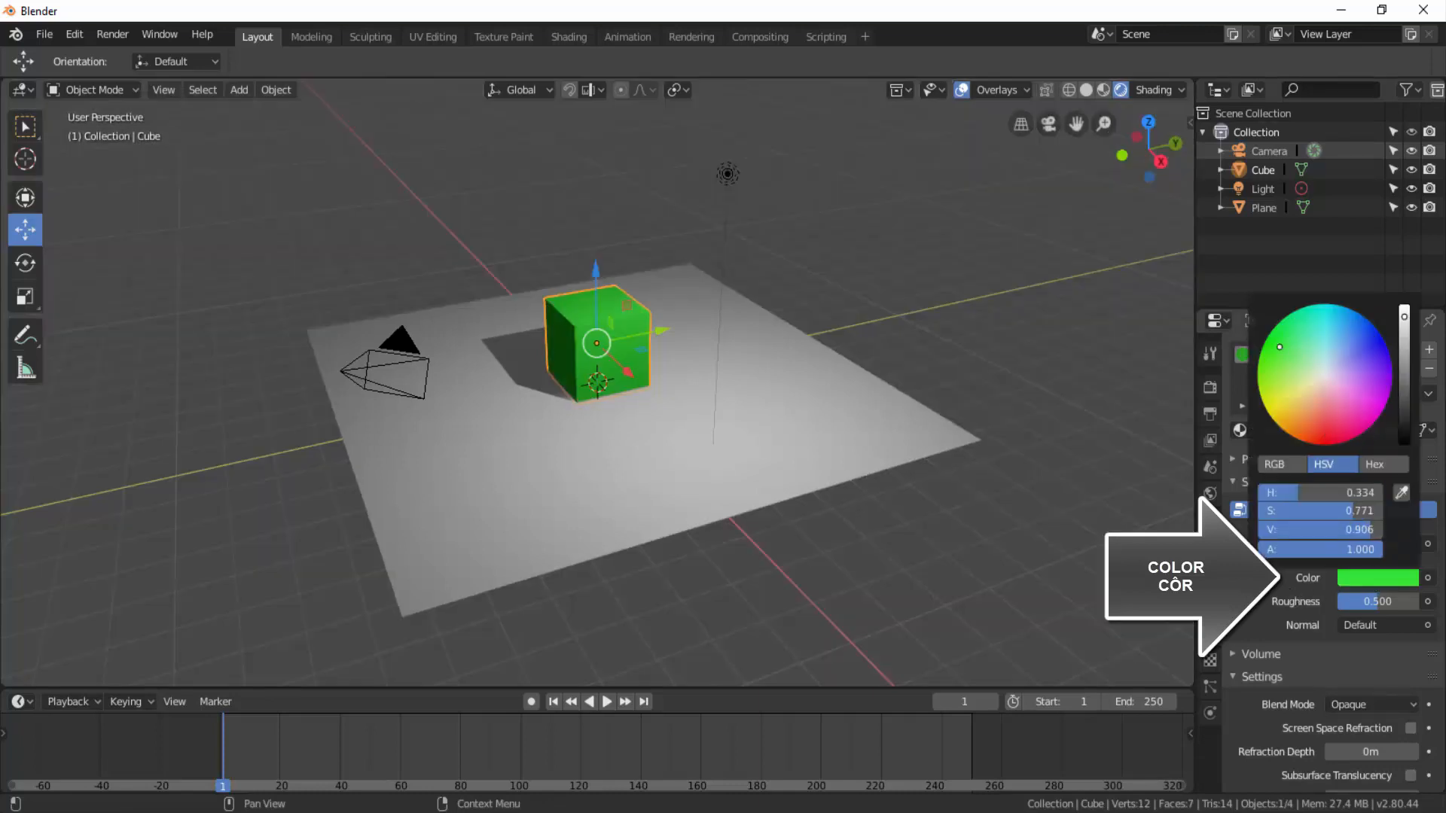
{"action": "left_click", "coordinate": [1371, 345]}
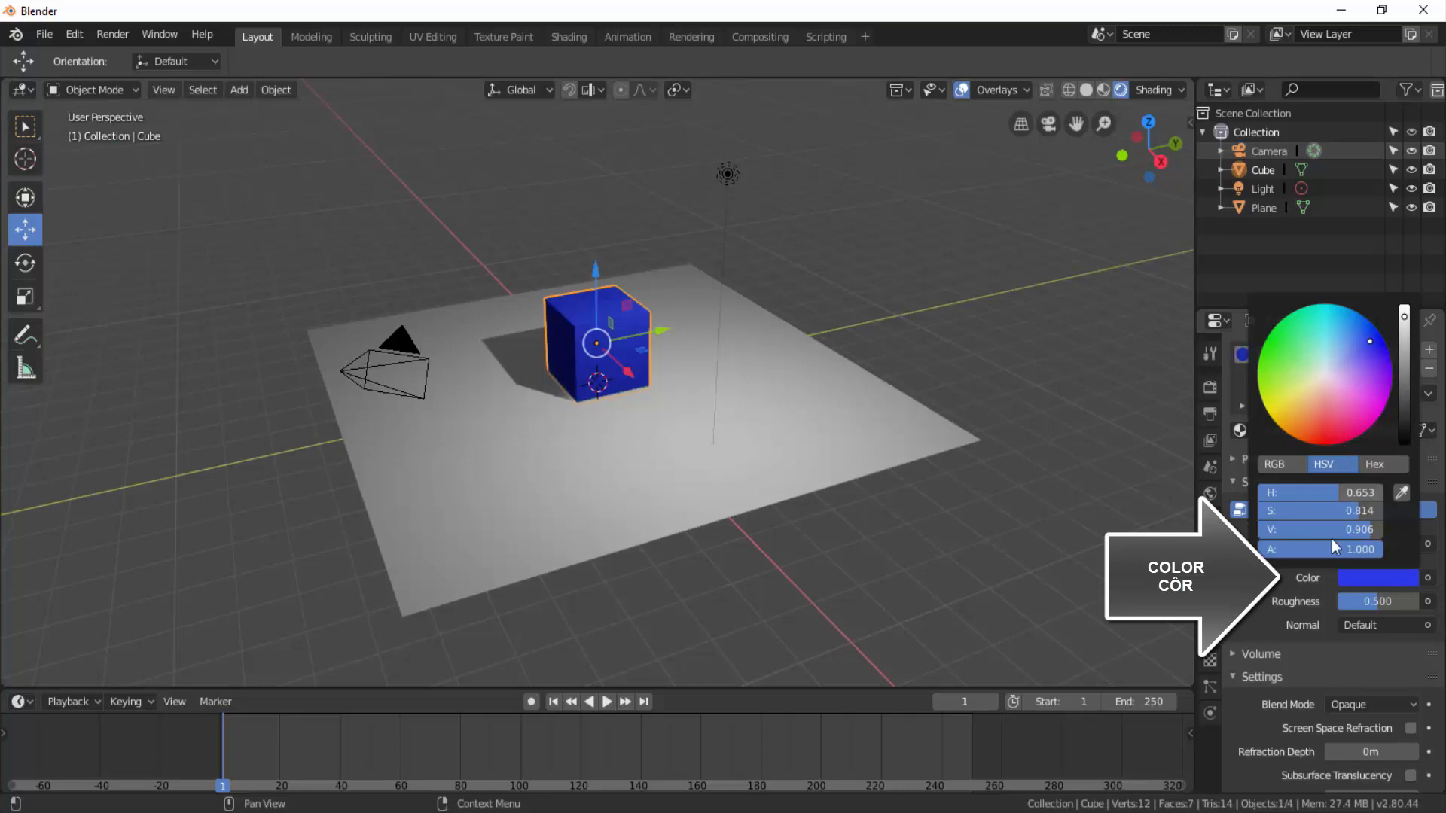
{"action": "left_click", "coordinate": [1378, 580]}
{"action": "left_click", "coordinate": [1326, 376]}
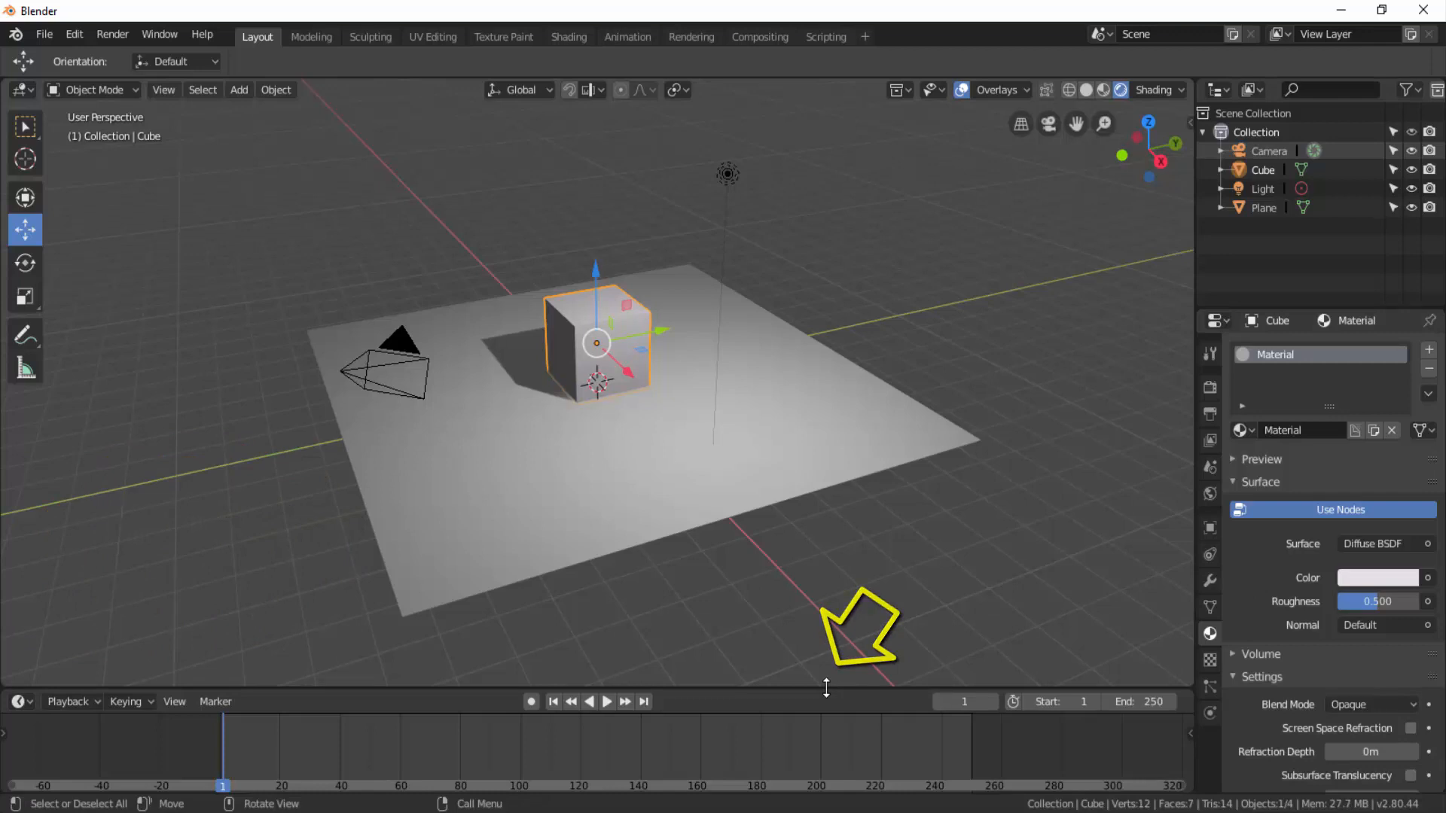
Enlarge the timeline area below the 3D viewport and change it to the Shader Editor
{"action": "left_click_drag", "start_coordinate": [827, 688], "coordinate": [850, 476]}
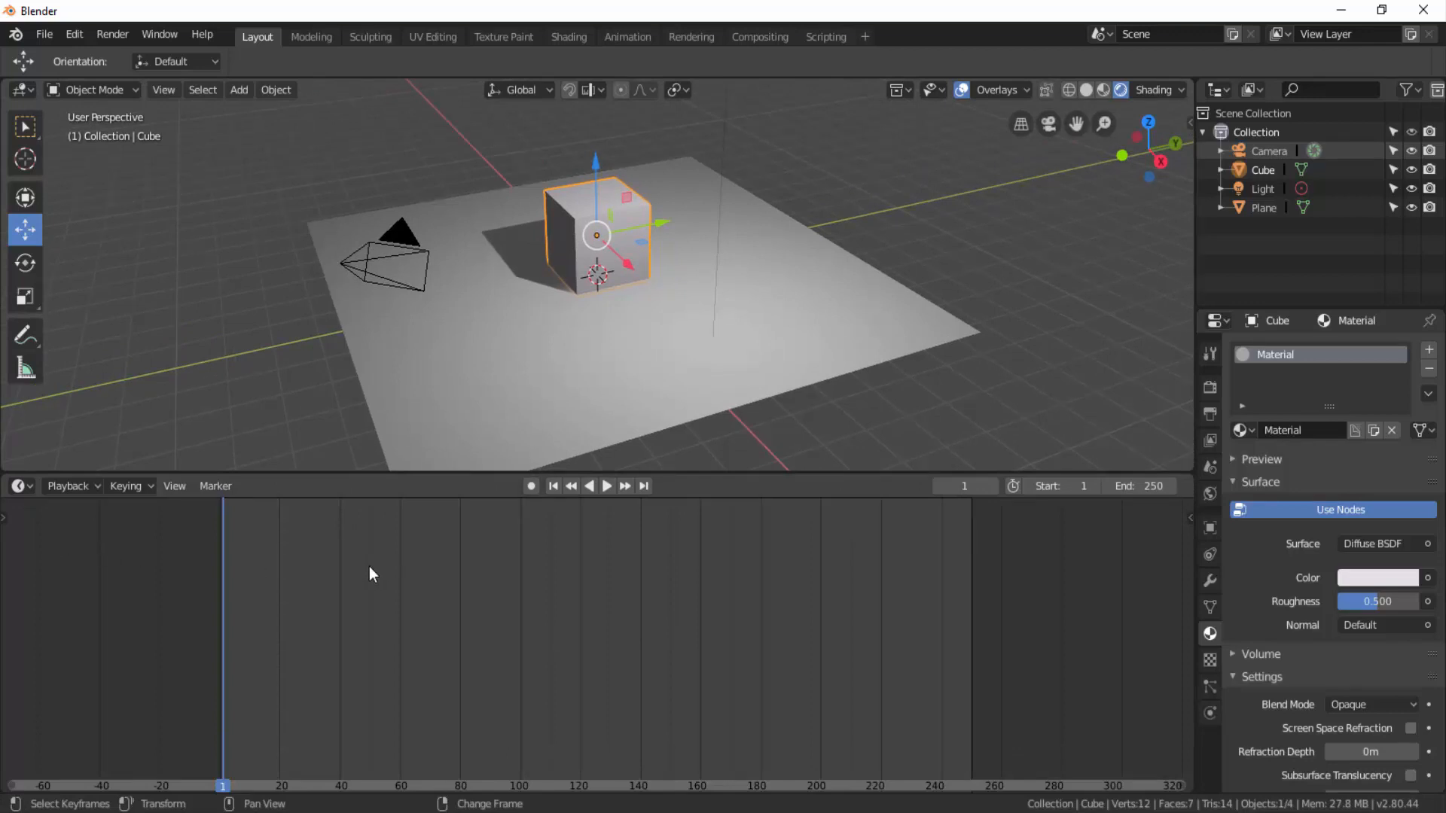
{"action": "left_click", "coordinate": [23, 486]}
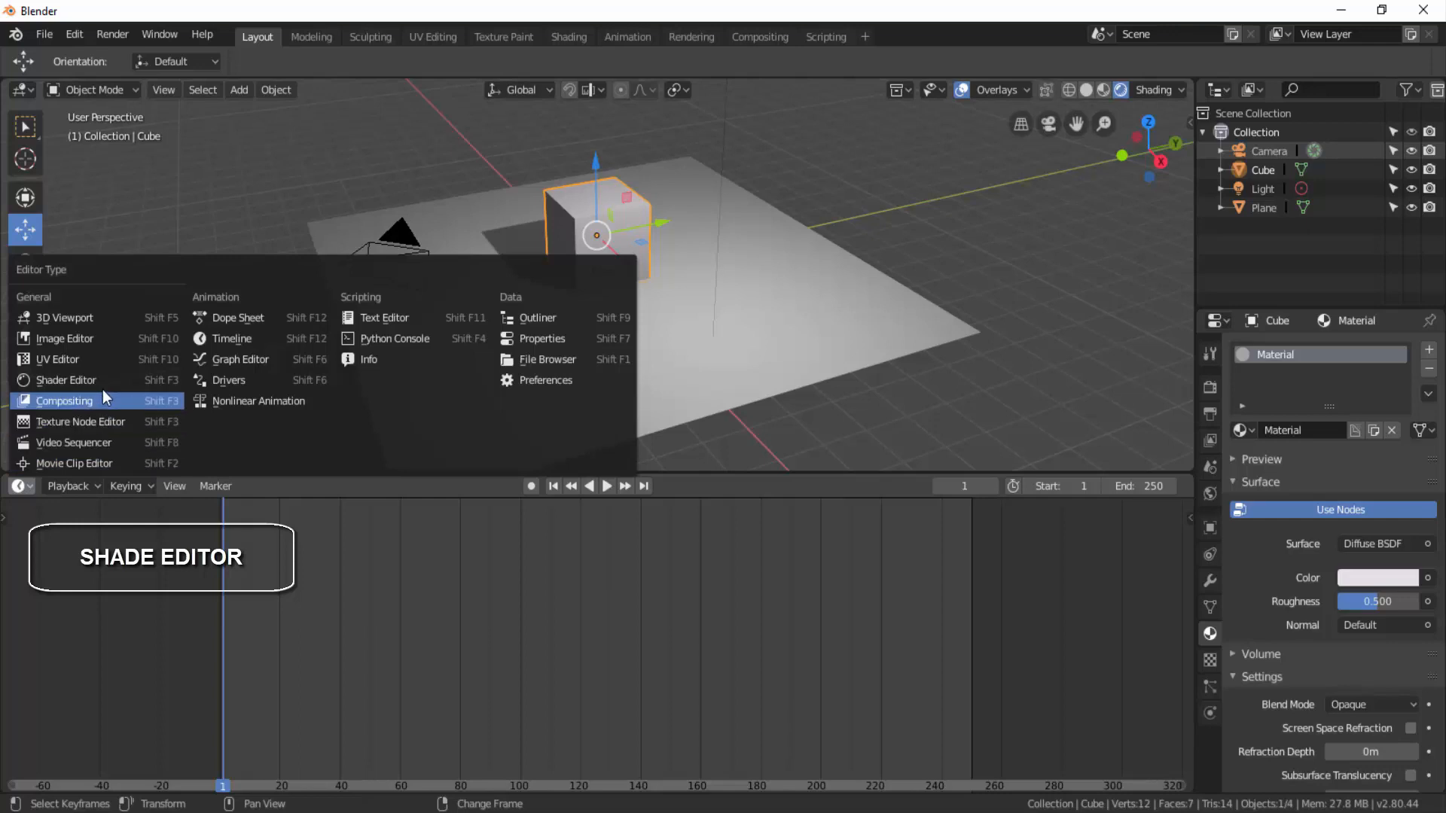
{"action": "left_click", "coordinate": [80, 384]}
Move the Material Output node to the right and place the Diffuse BSDF node directly beside it
{"action": "scroll", "coordinate": [646, 763], "scroll_direction": "up", "scroll_amount": 3}
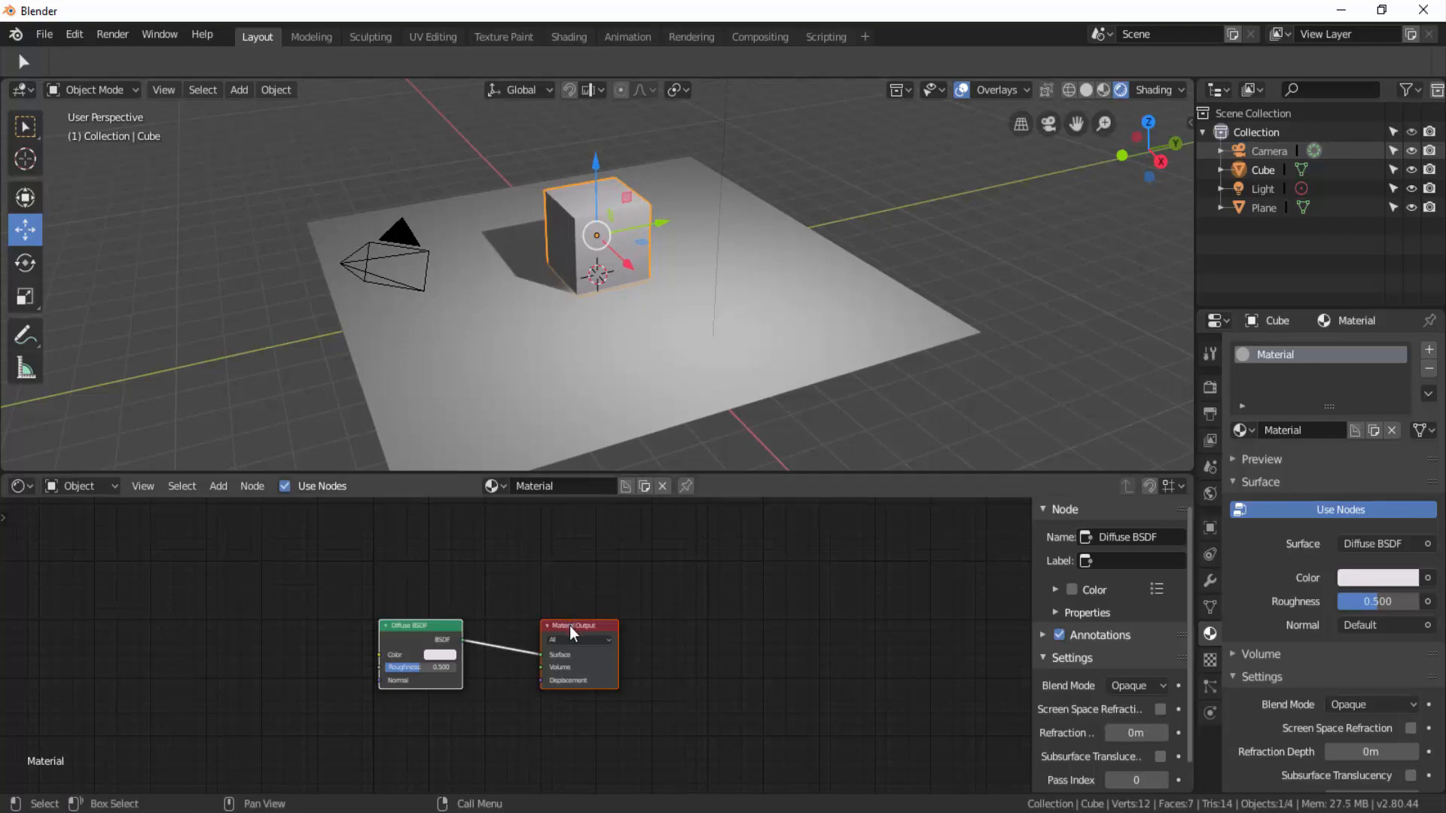
{"action": "scroll", "coordinate": [572, 632], "scroll_direction": "up", "scroll_amount": 2}
{"action": "left_click", "coordinate": [598, 627]}
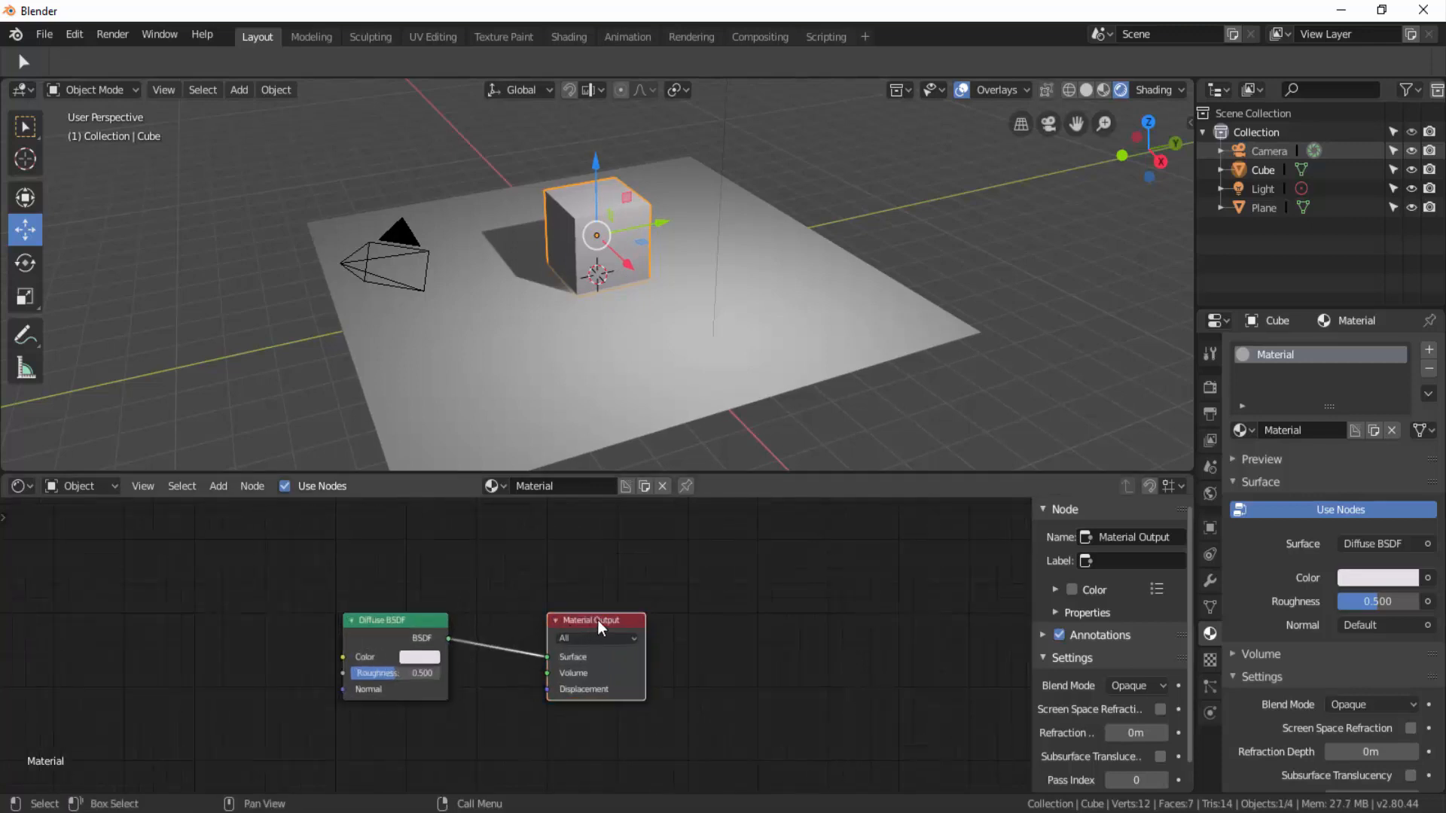
{"action": "left_click_drag", "start_coordinate": [600, 627], "coordinate": [886, 594]}
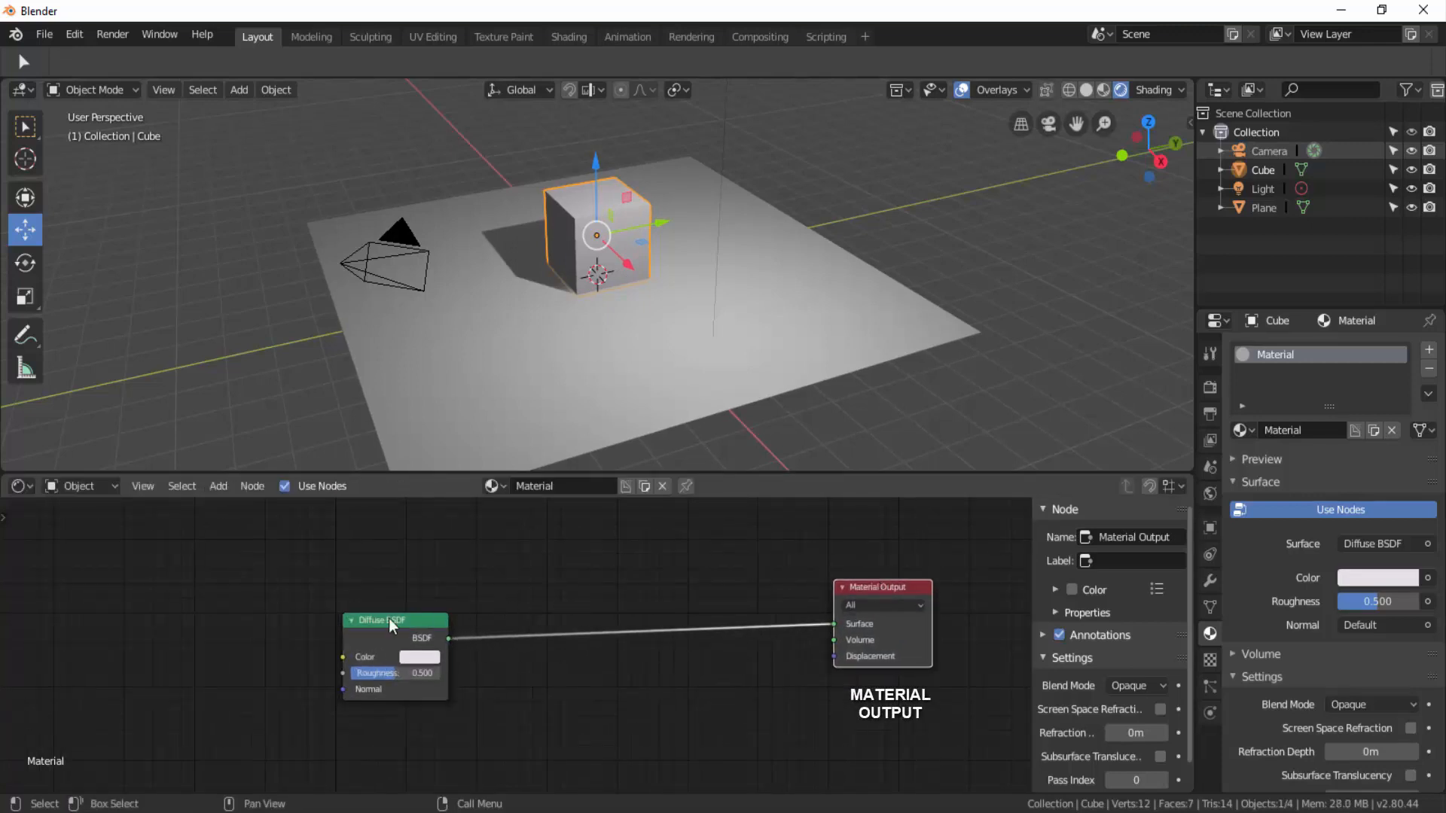
{"action": "left_click_drag", "start_coordinate": [392, 626], "coordinate": [742, 588]}
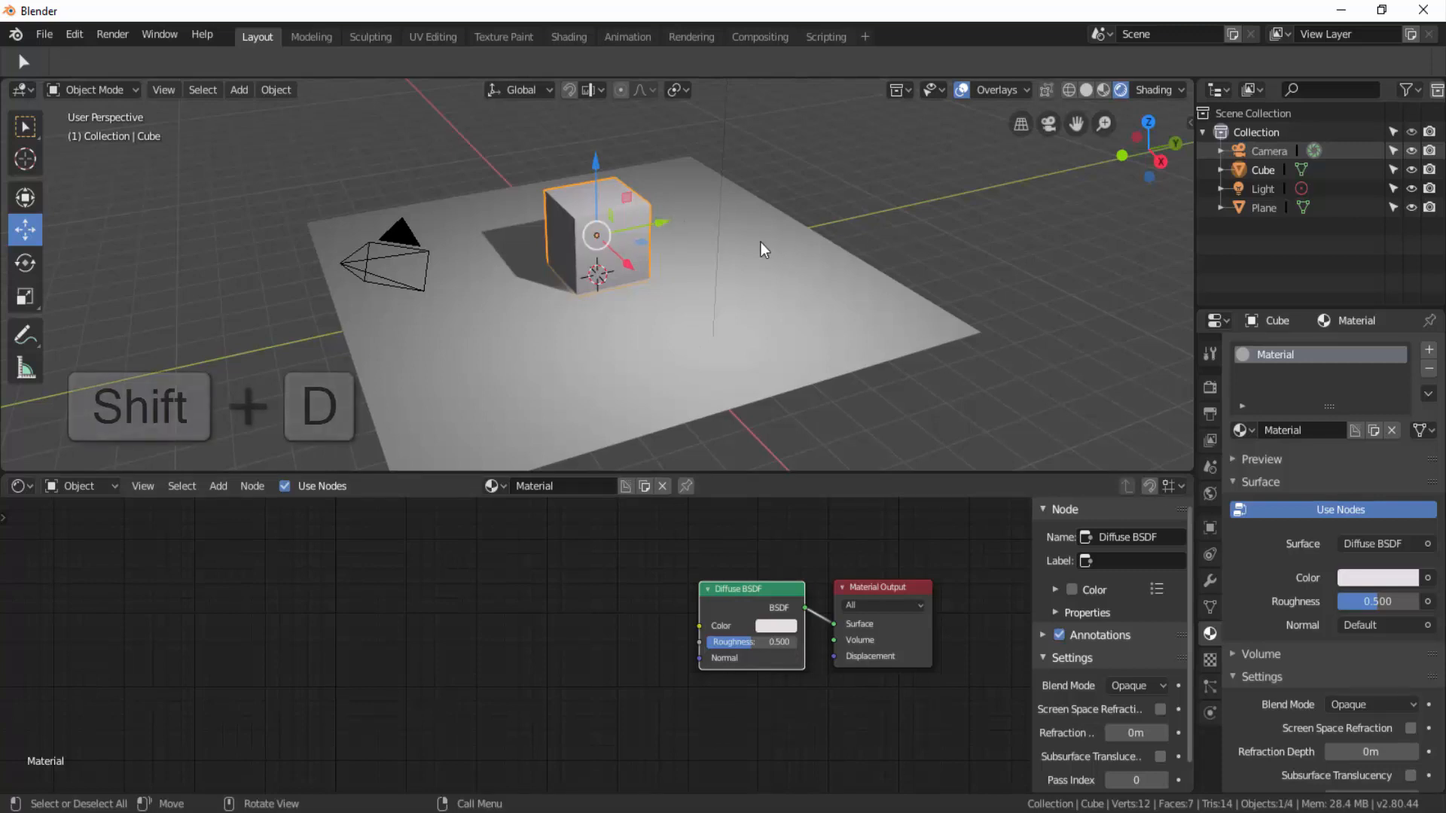
Duplicate the cube twice, lining the copies up beside the original, and undo both duplications
{"action": "key", "text": "shift+d"}
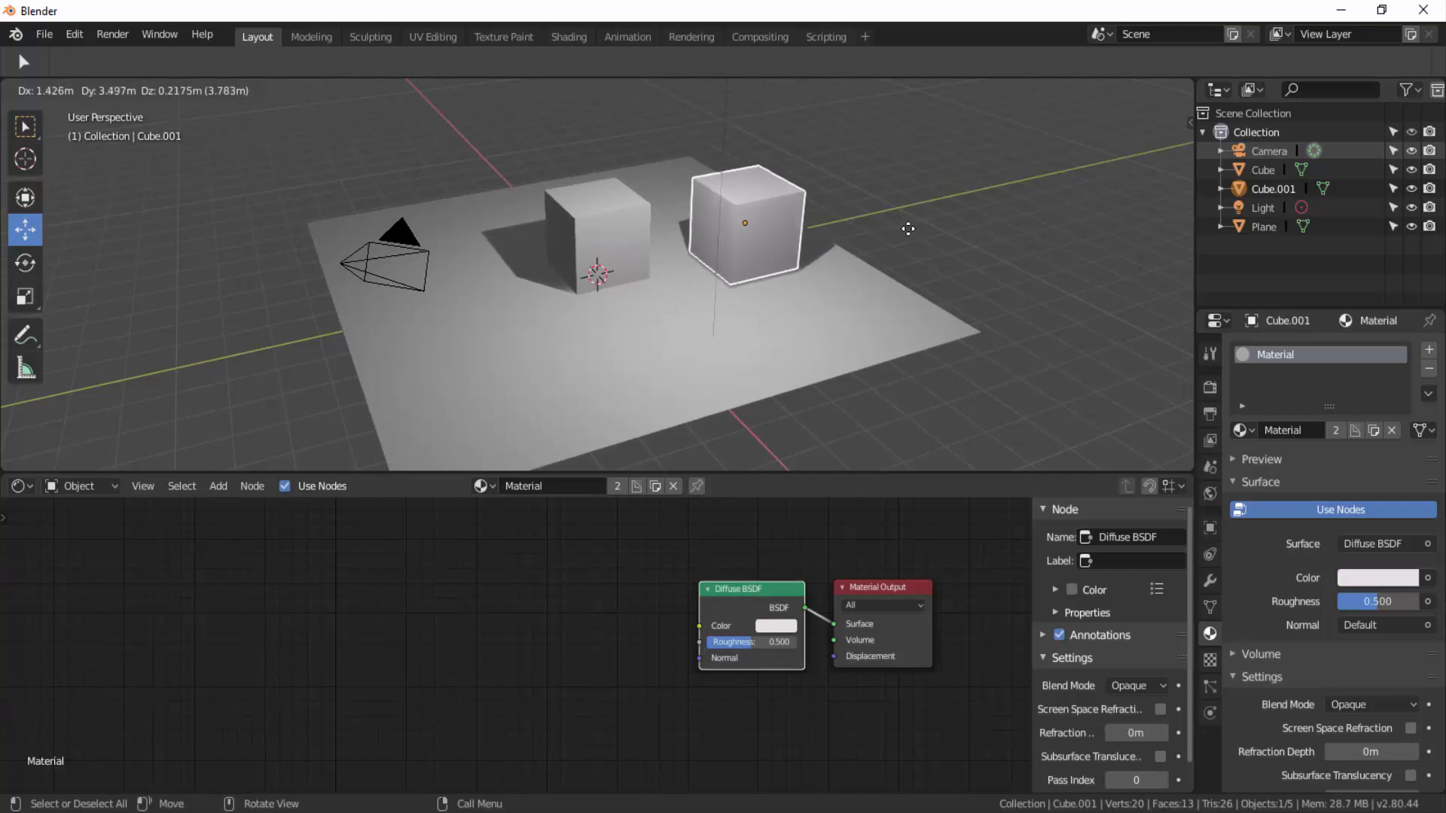
{"action": "left_click", "coordinate": [914, 238]}
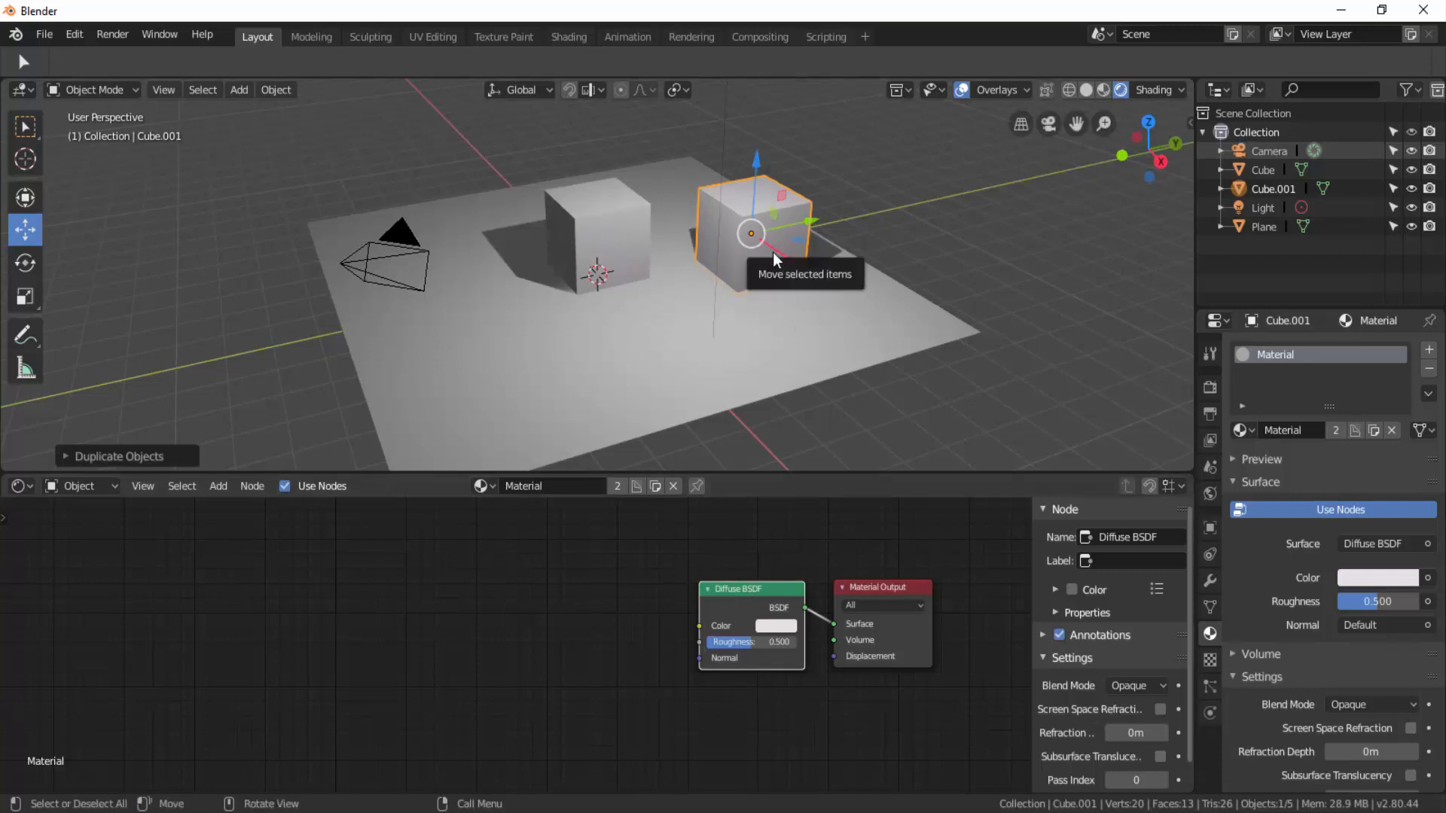
{"action": "key", "text": "shift+d"}
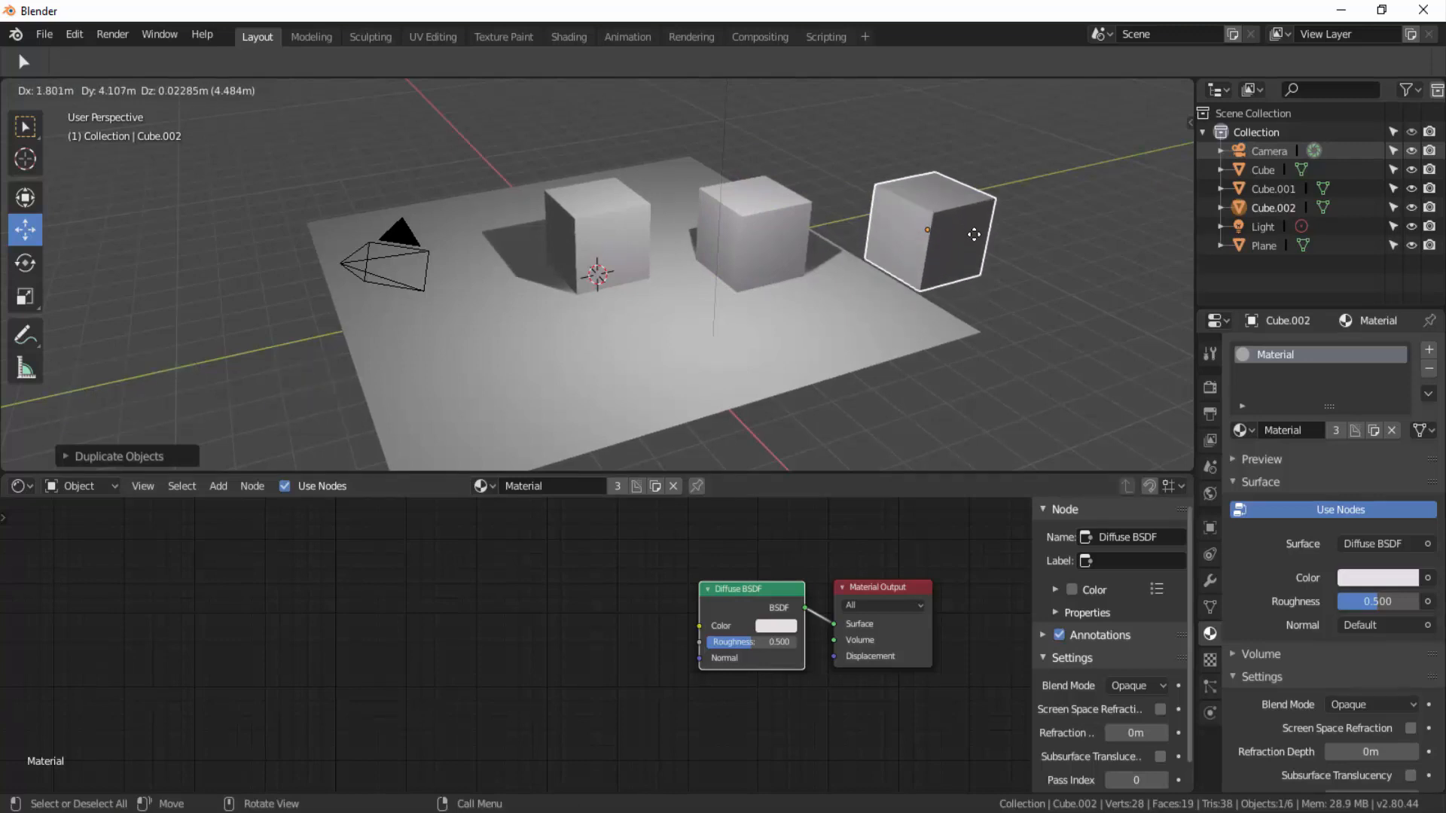
{"action": "left_click", "coordinate": [971, 238]}
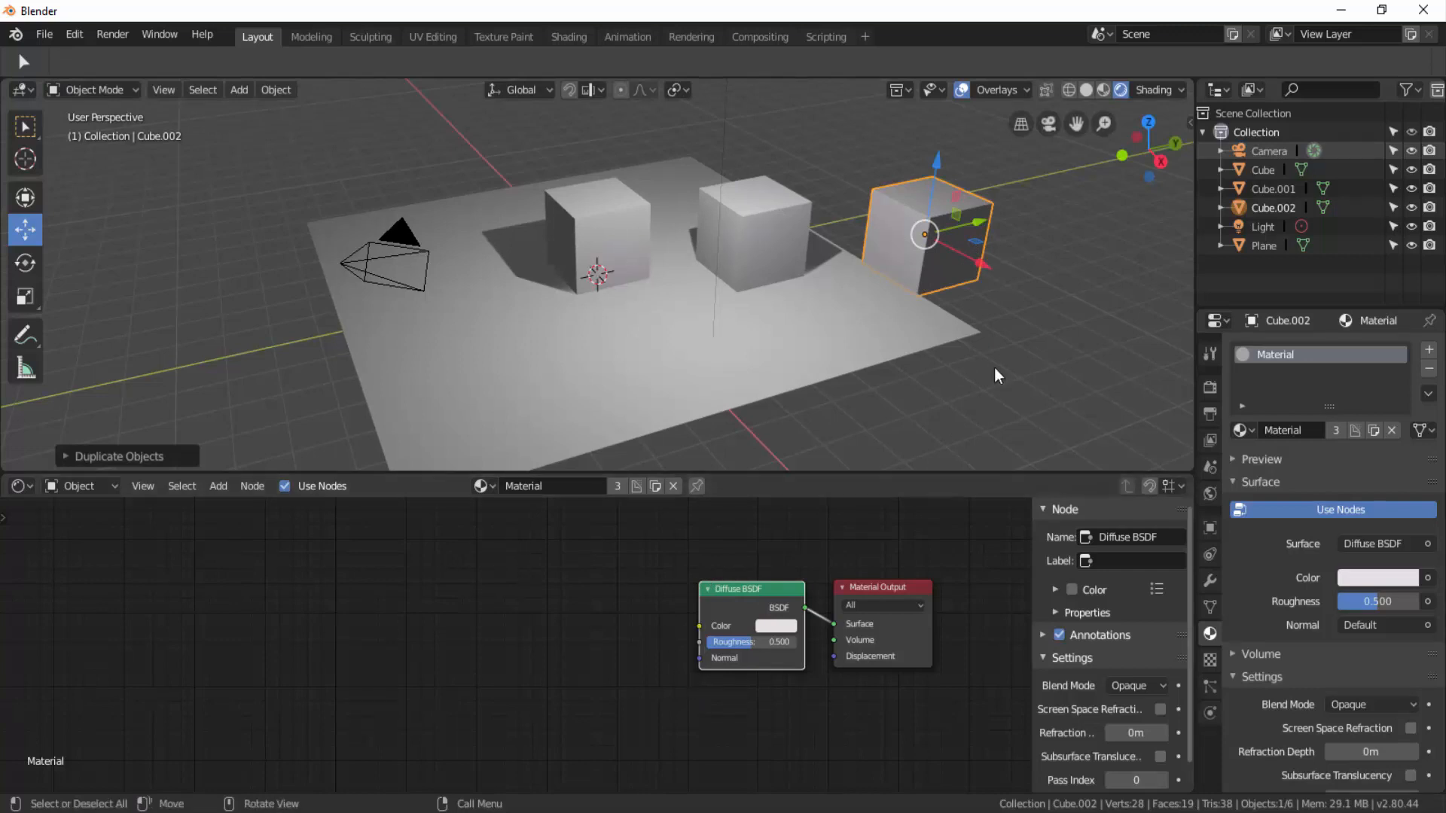
{"action": "key", "text": "ctrl+z"}
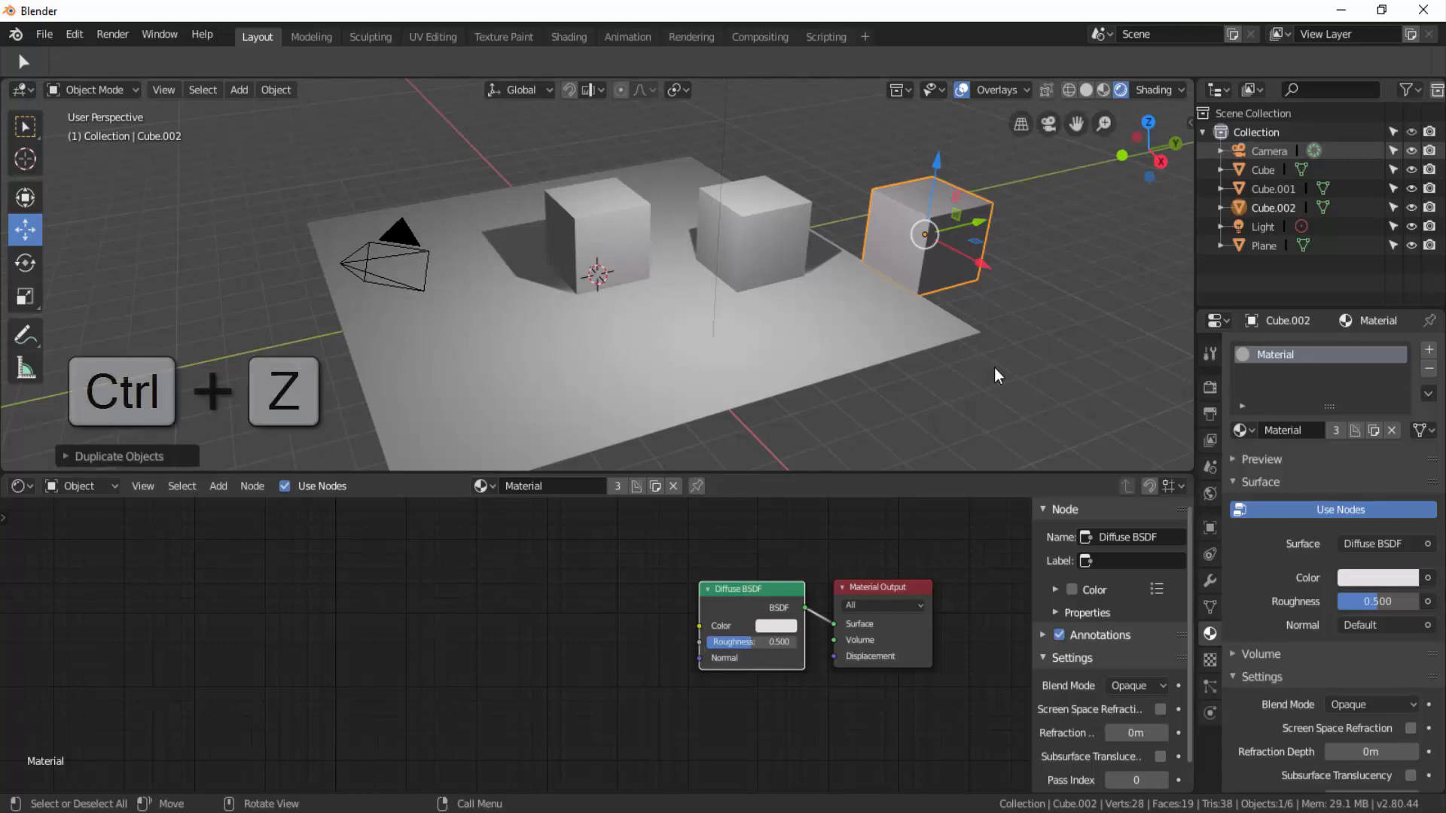
{"action": "key", "text": "ctrl+z"}
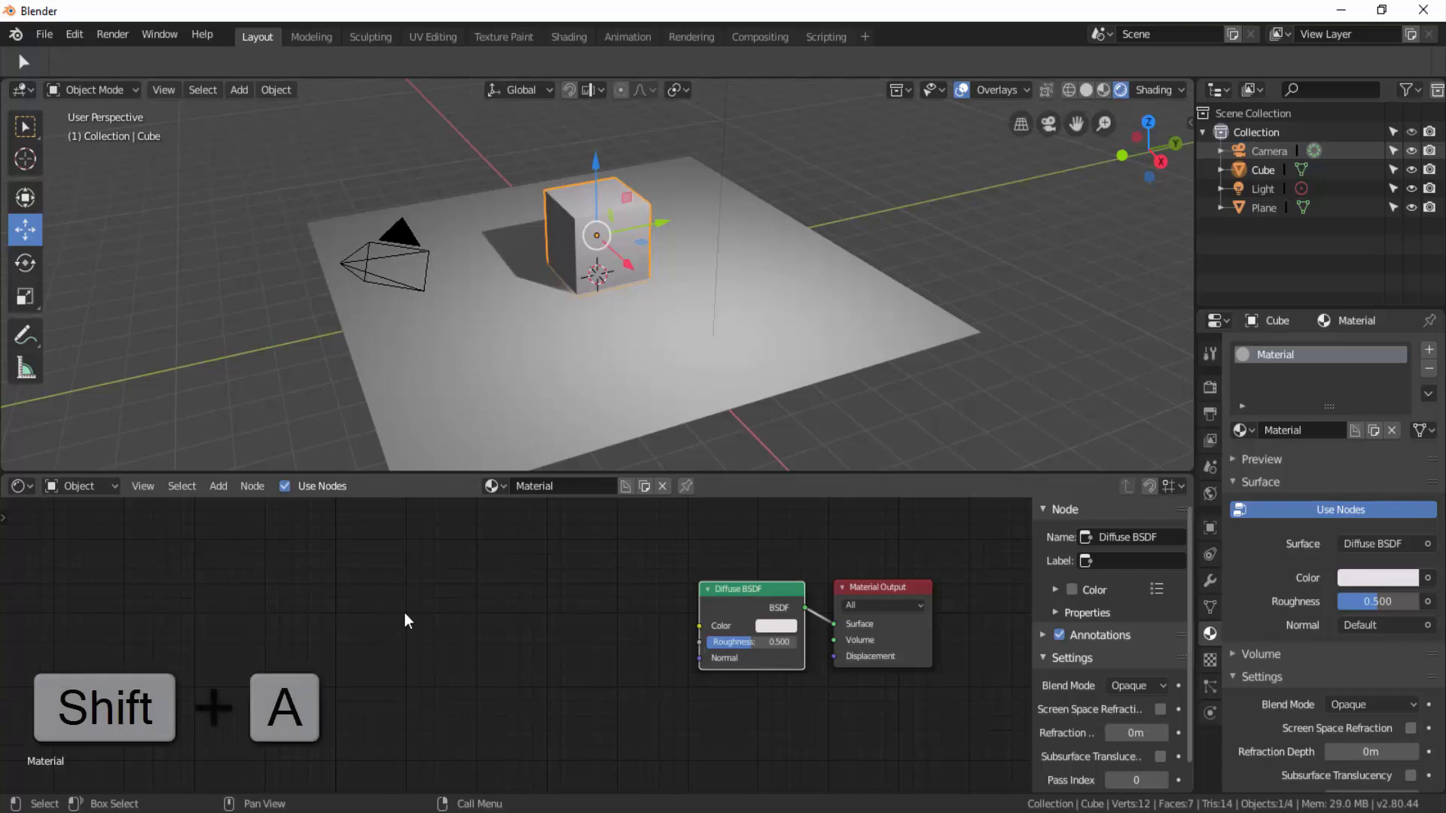
Add a Hue/Saturation color node and place it beside the Diffuse BSDF node on its input side
{"action": "key", "text": "shift+a"}
{"action": "mouse_move", "coordinate": [405, 618]}
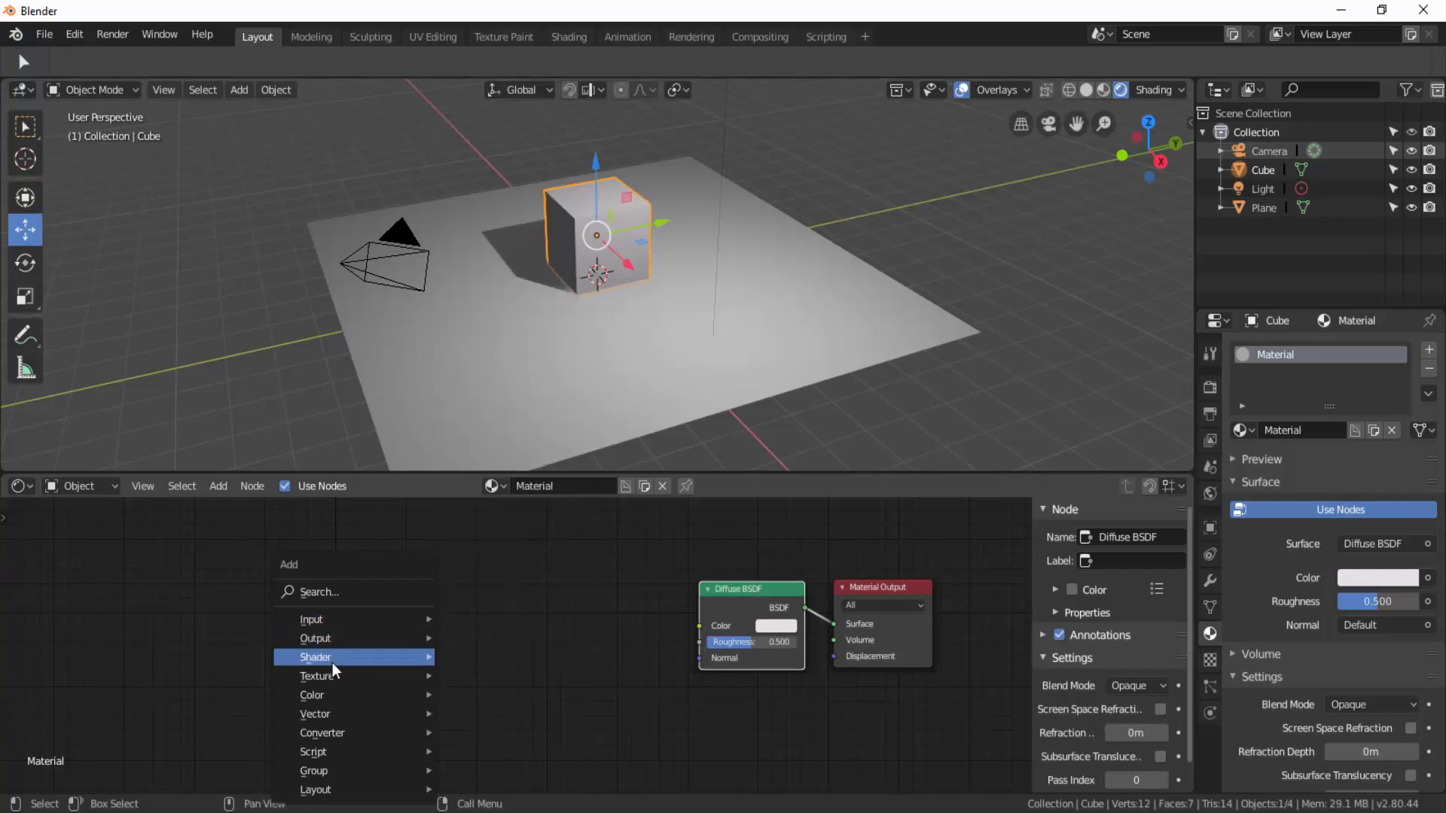
{"action": "mouse_move", "coordinate": [326, 694]}
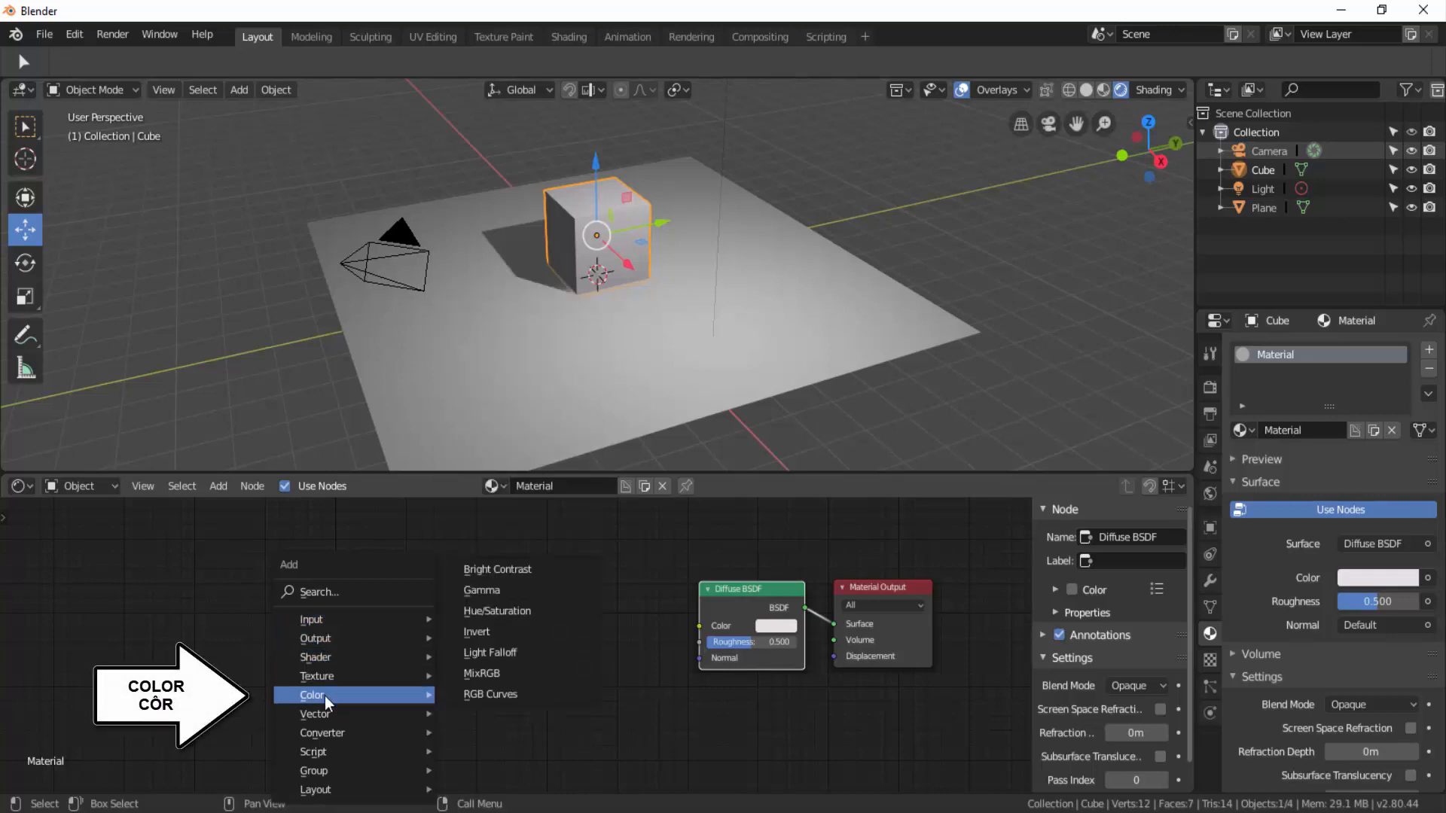
{"action": "left_click", "coordinate": [500, 612]}
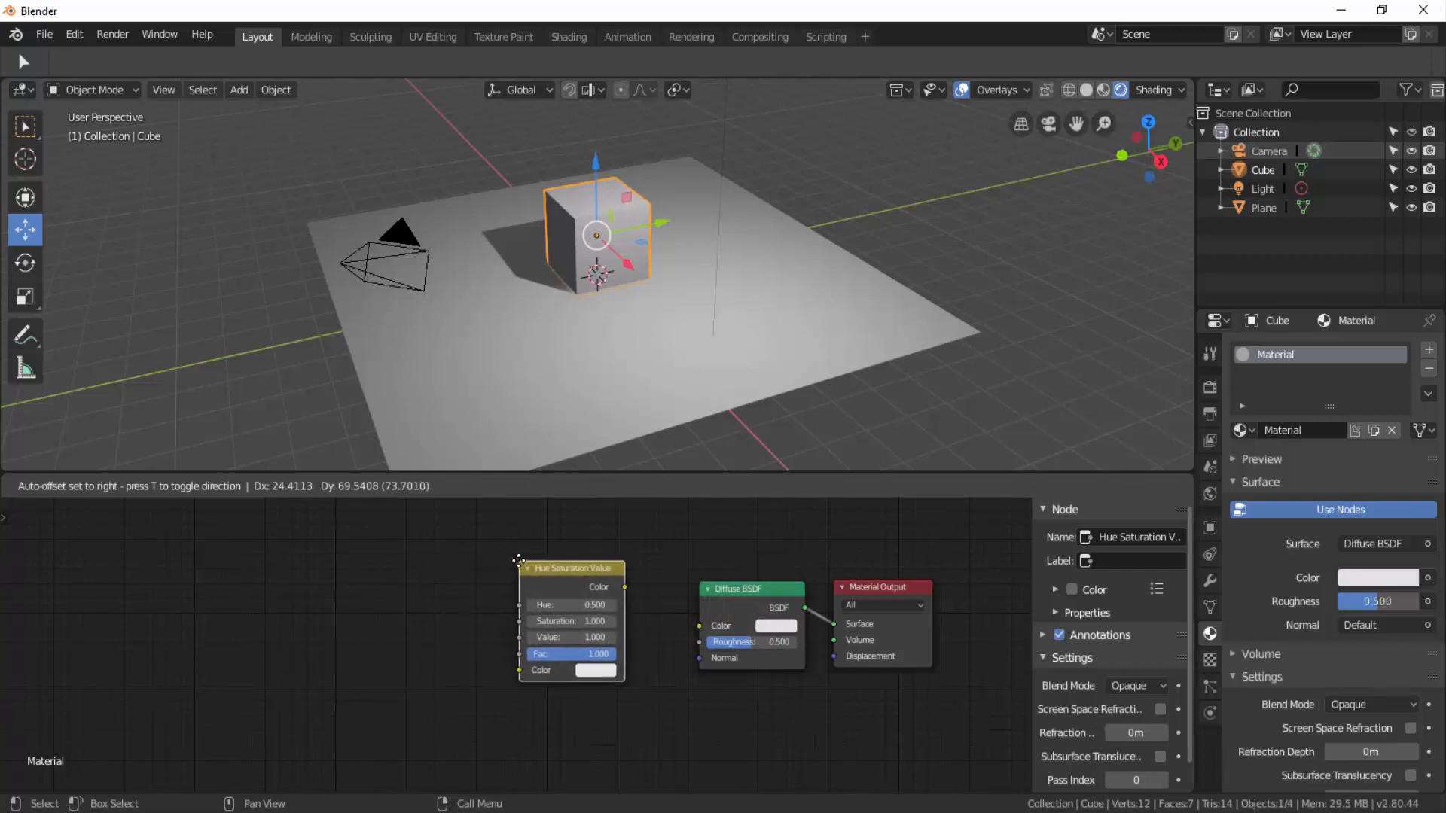
{"action": "left_click", "coordinate": [519, 561]}
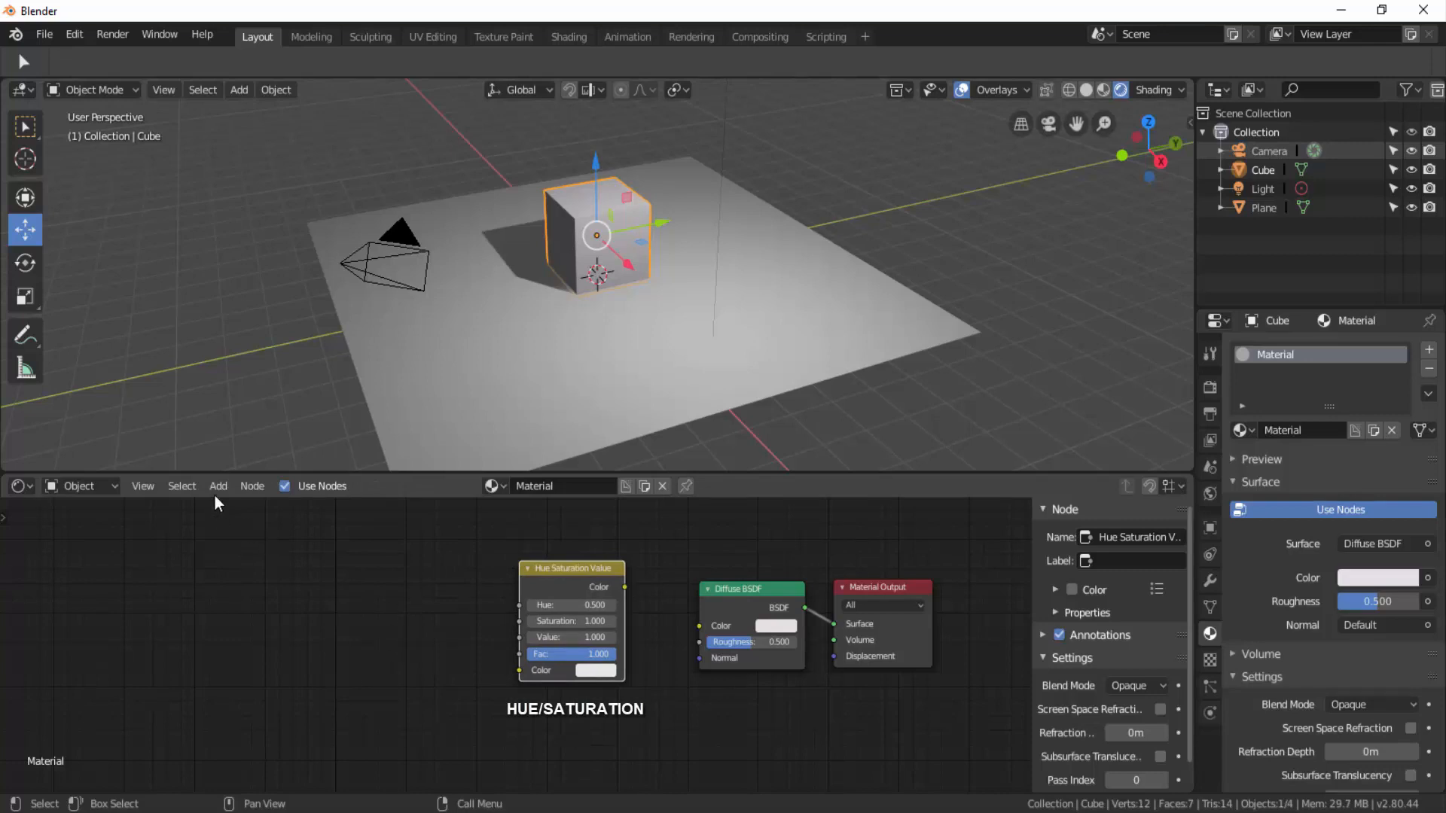
Add an Object Info input node and place it before the Hue Saturation Value node
{"action": "key", "text": "shift+a"}
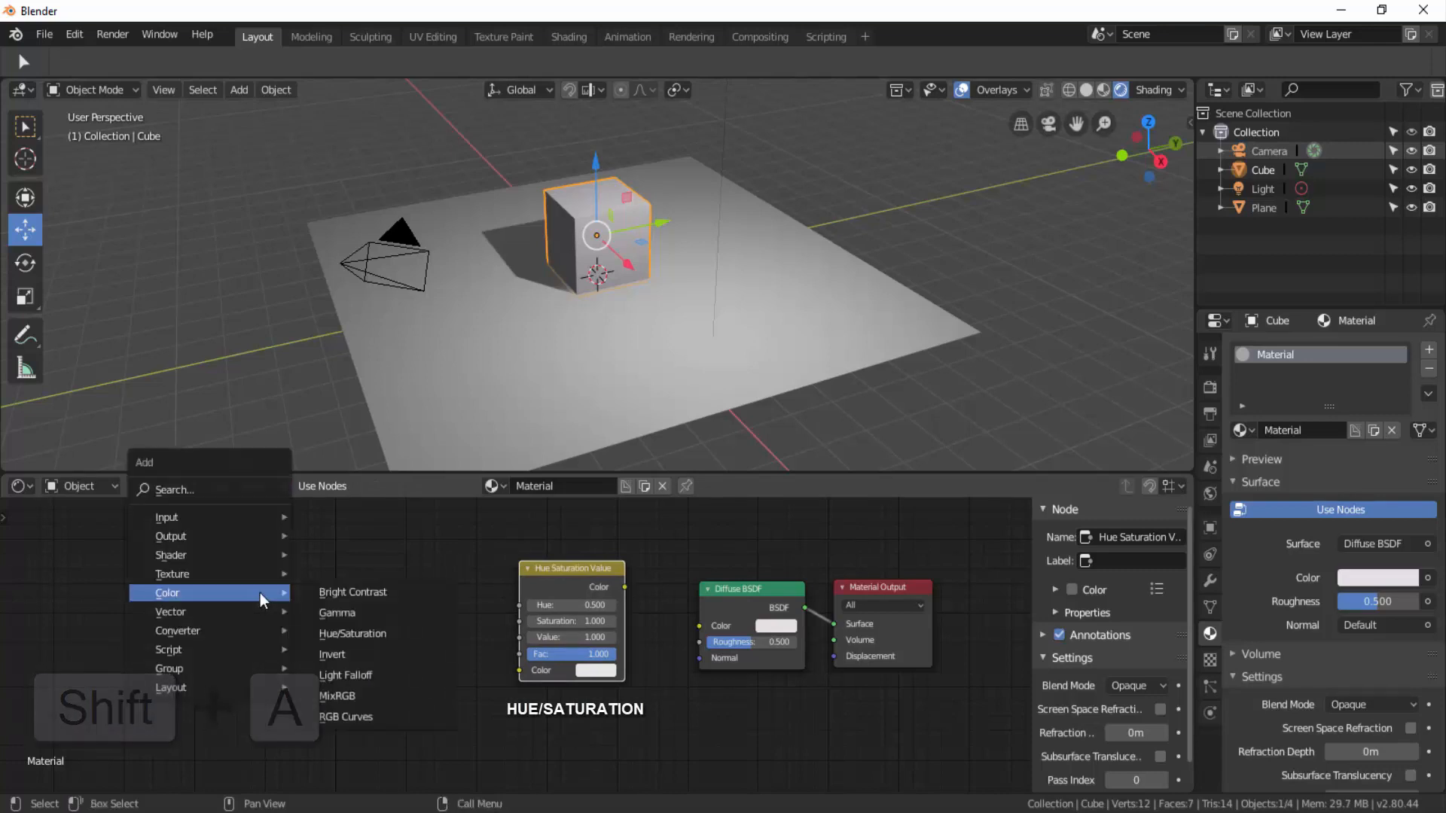
{"action": "mouse_move", "coordinate": [183, 522]}
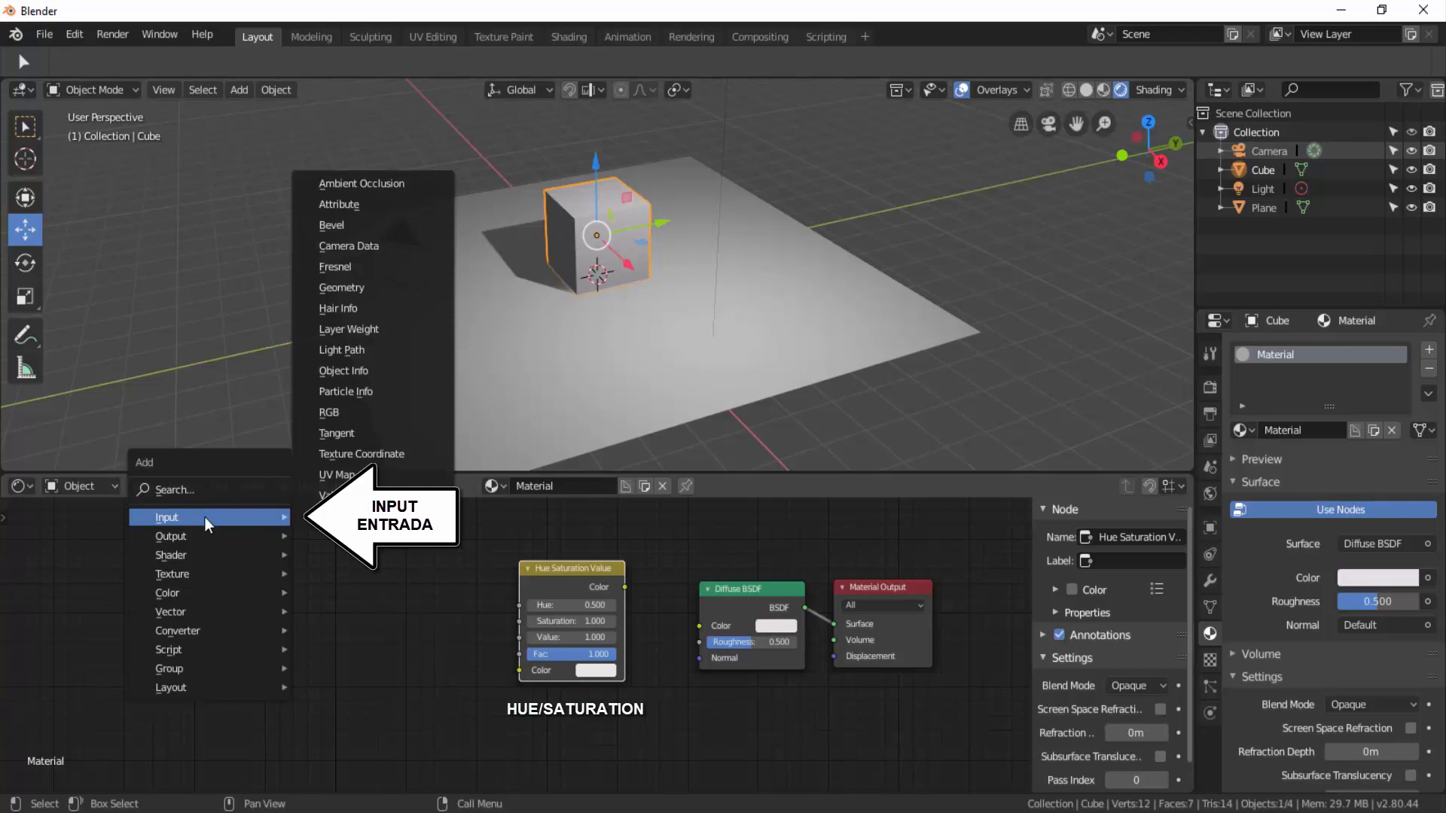
{"action": "left_click", "coordinate": [364, 373]}
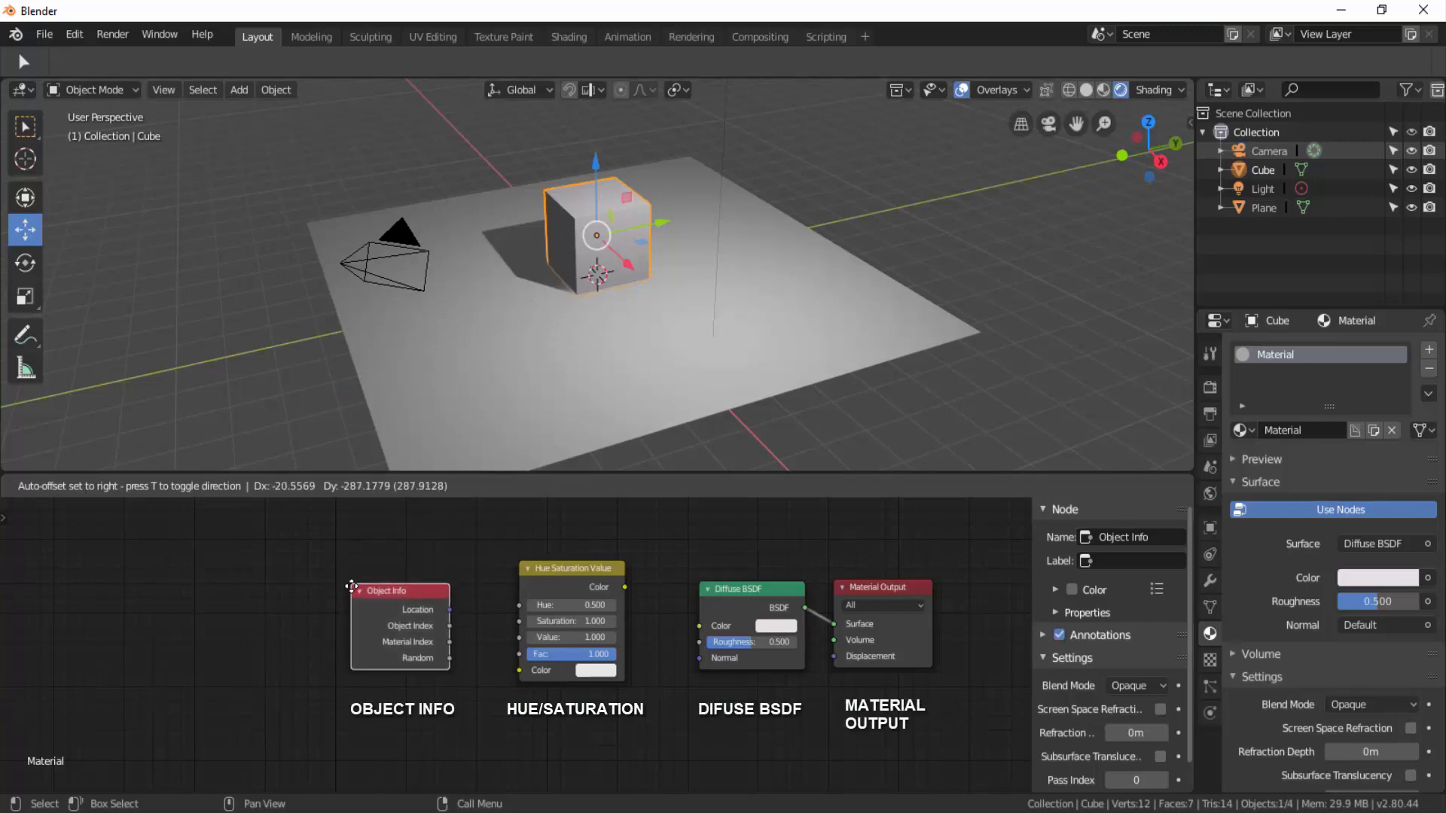
{"action": "left_click", "coordinate": [352, 589]}
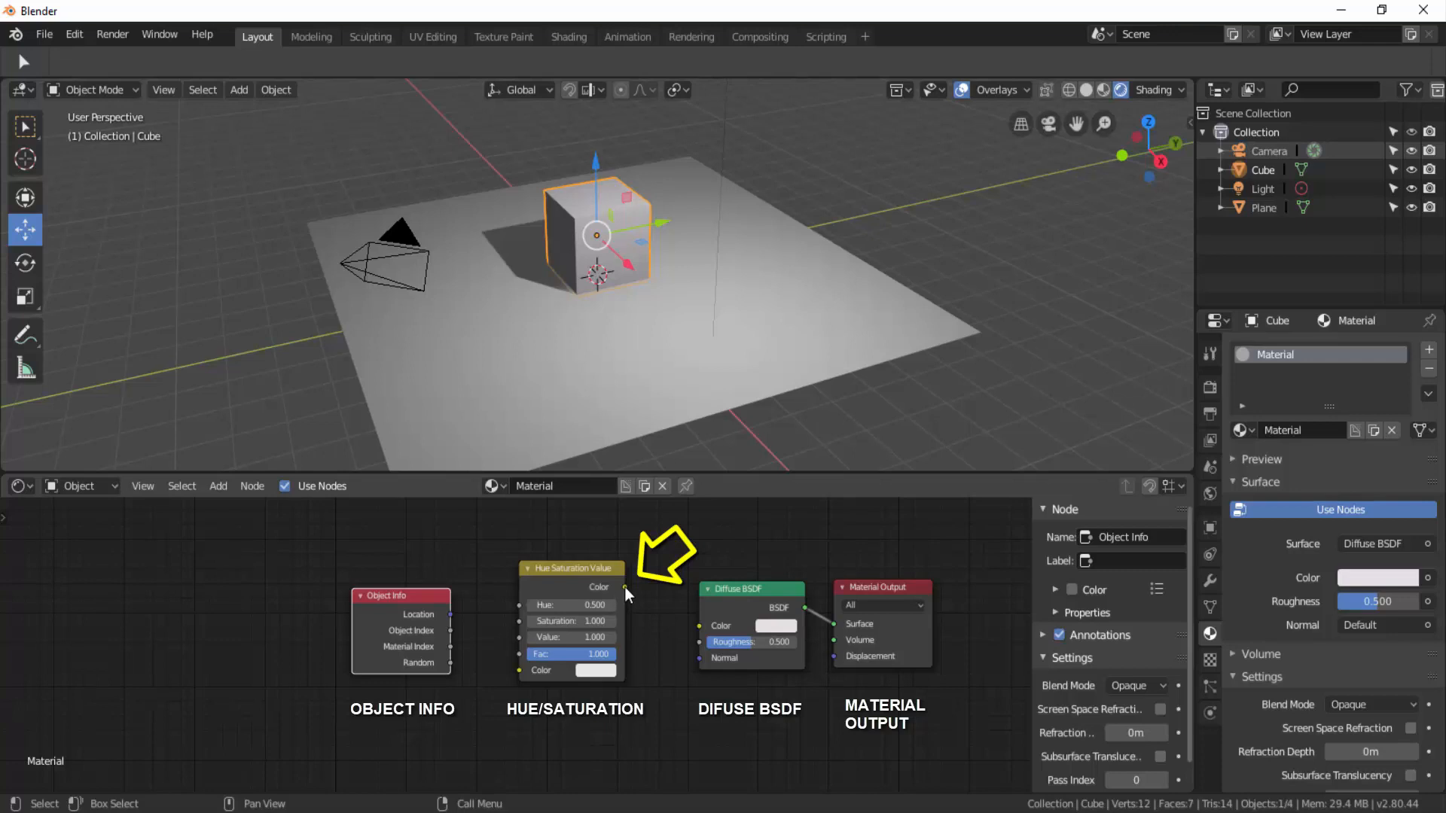
Connect the Hue Saturation Value node's Color output to the Diffuse BSDF Color, then try green and red as its color and finish with blue
{"action": "left_click_drag", "start_coordinate": [625, 586], "coordinate": [691, 628]}
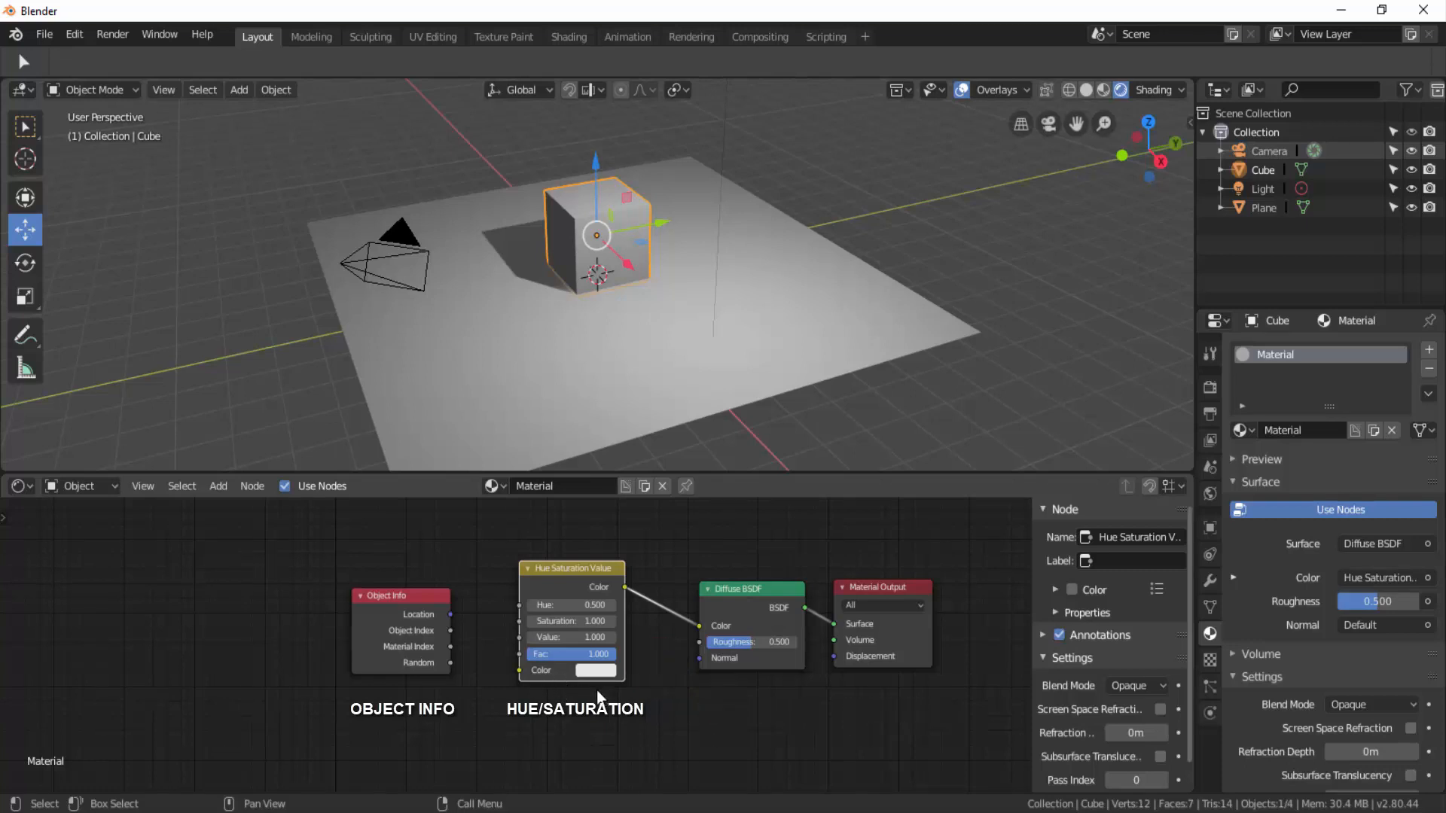
{"action": "left_click", "coordinate": [599, 670]}
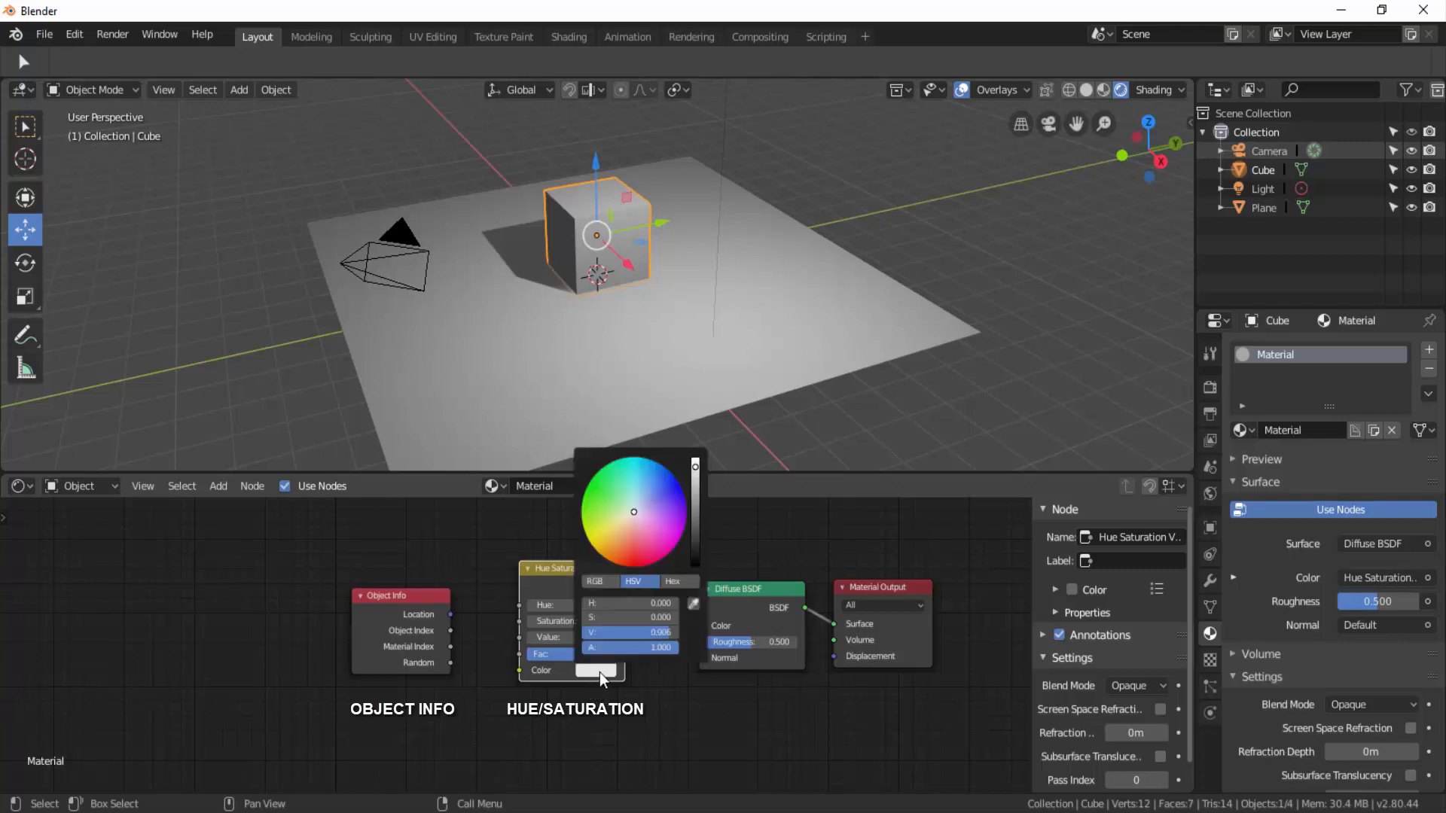
{"action": "left_click", "coordinate": [594, 491]}
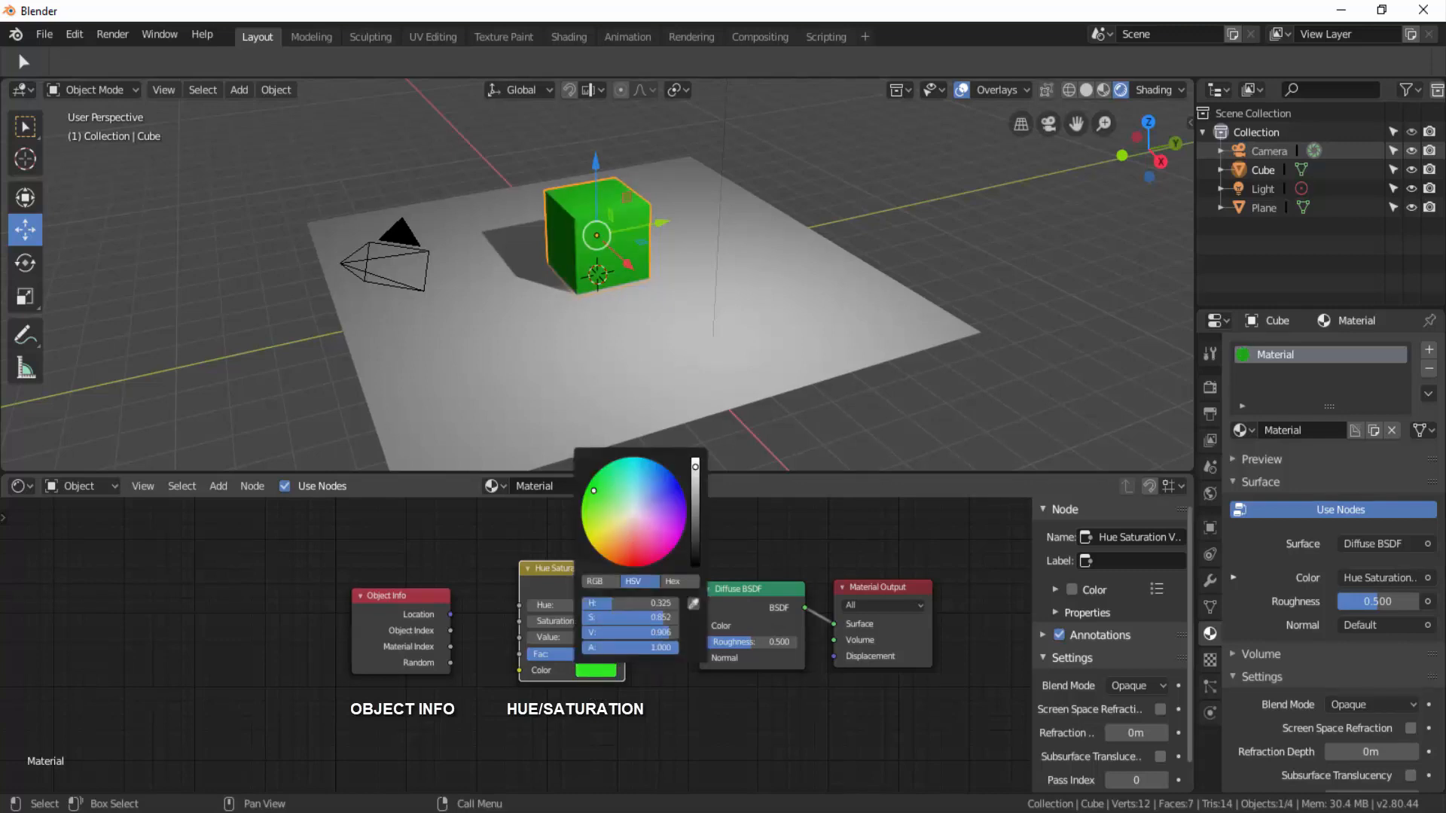
{"action": "left_click", "coordinate": [593, 670]}
{"action": "left_click", "coordinate": [626, 560]}
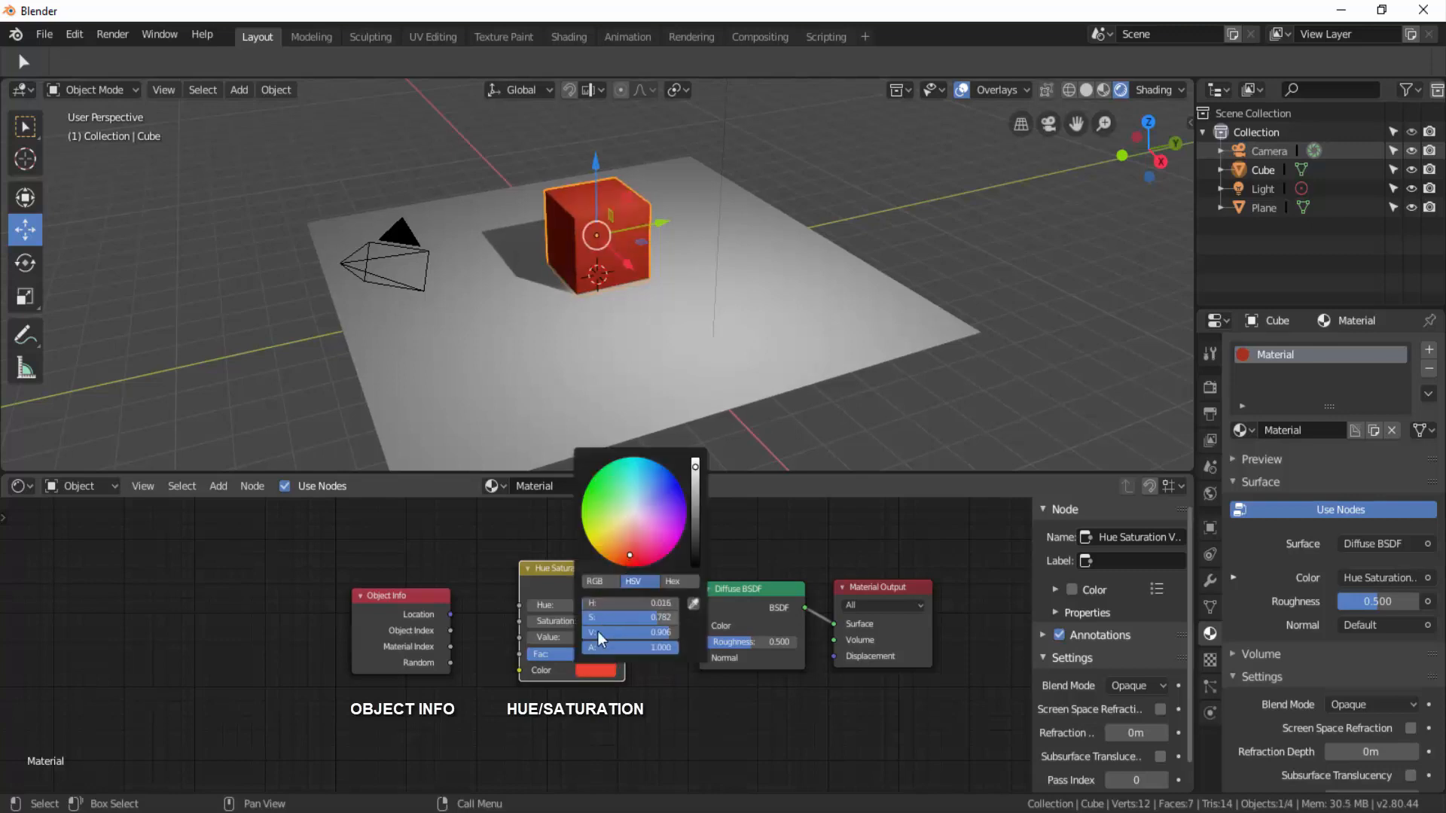
{"action": "left_click", "coordinate": [591, 669]}
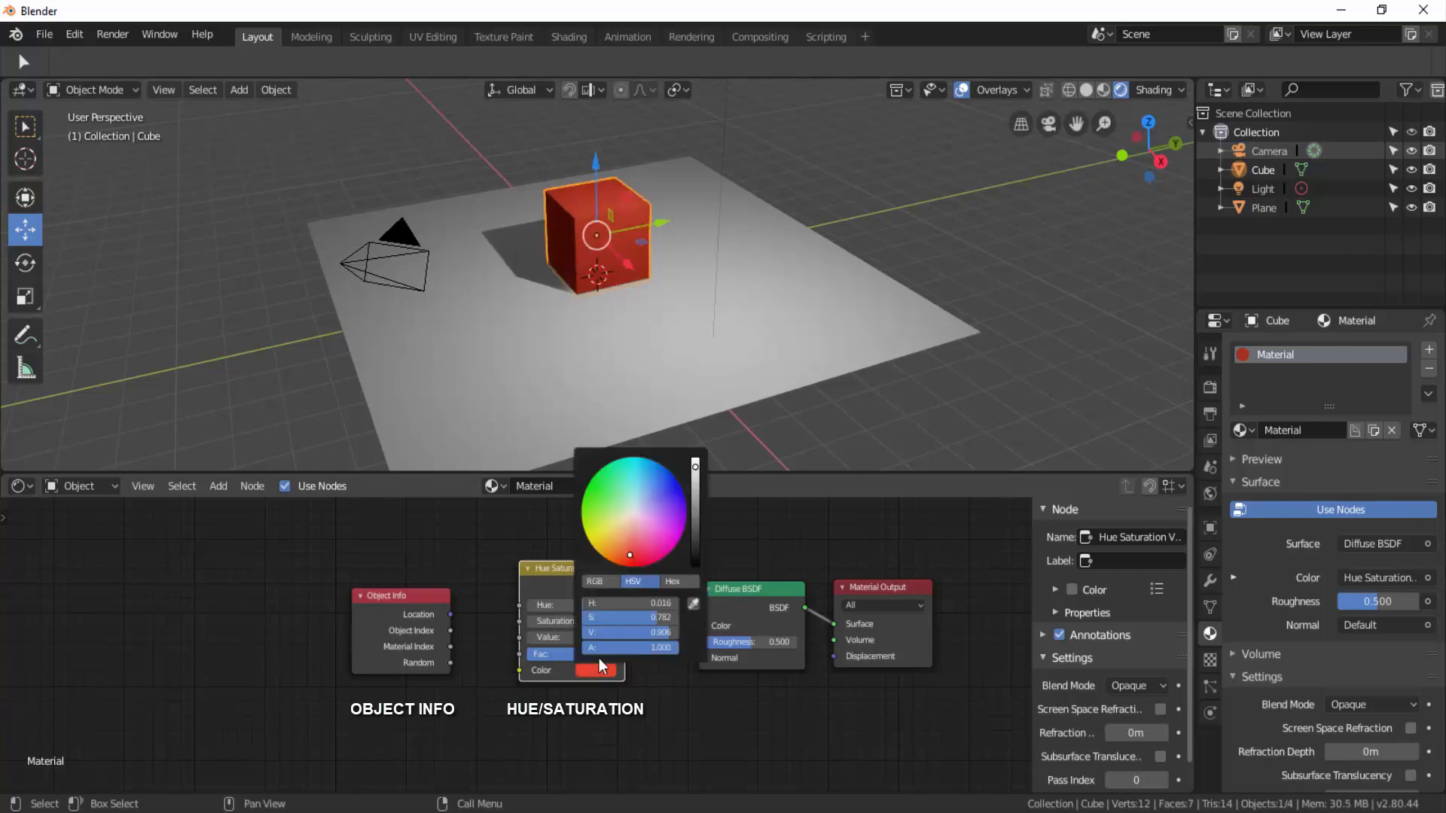
{"action": "left_click", "coordinate": [667, 496]}
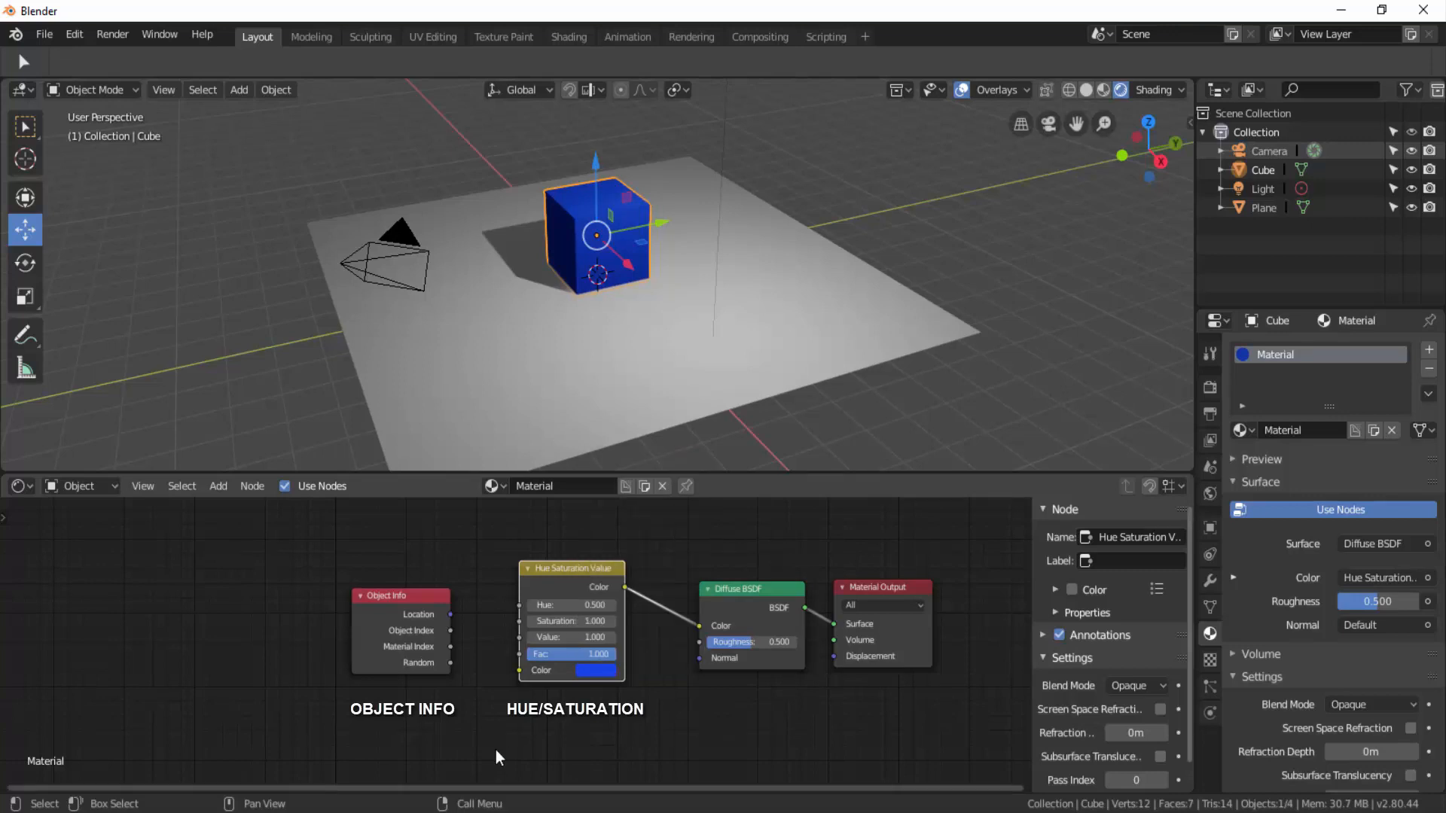
Connect the Random output of the Object Info node to the Hue input of the Hue Saturation Value node
{"action": "left_click", "coordinate": [450, 664]}
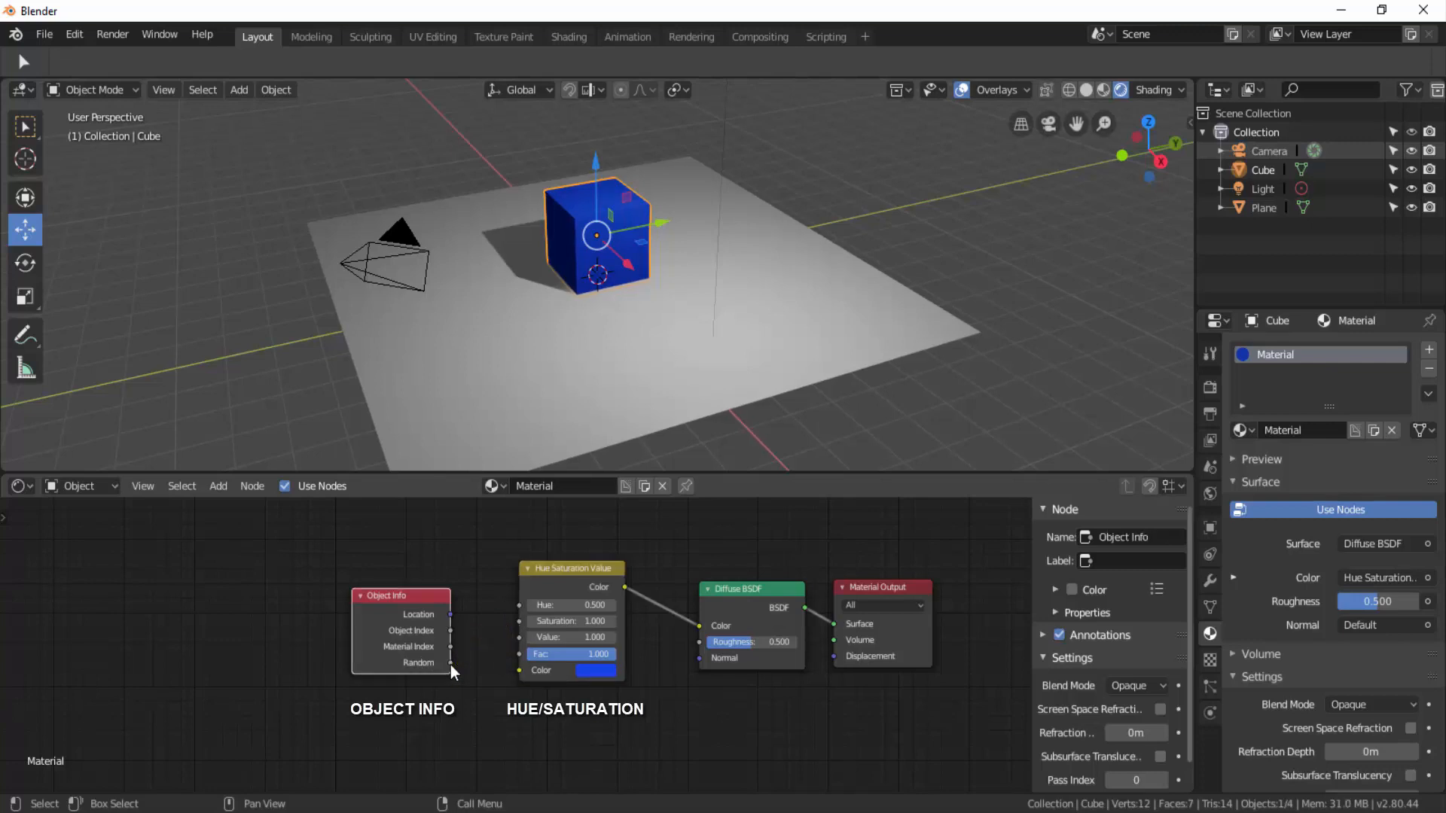
{"action": "left_click_drag", "start_coordinate": [450, 665], "coordinate": [516, 608]}
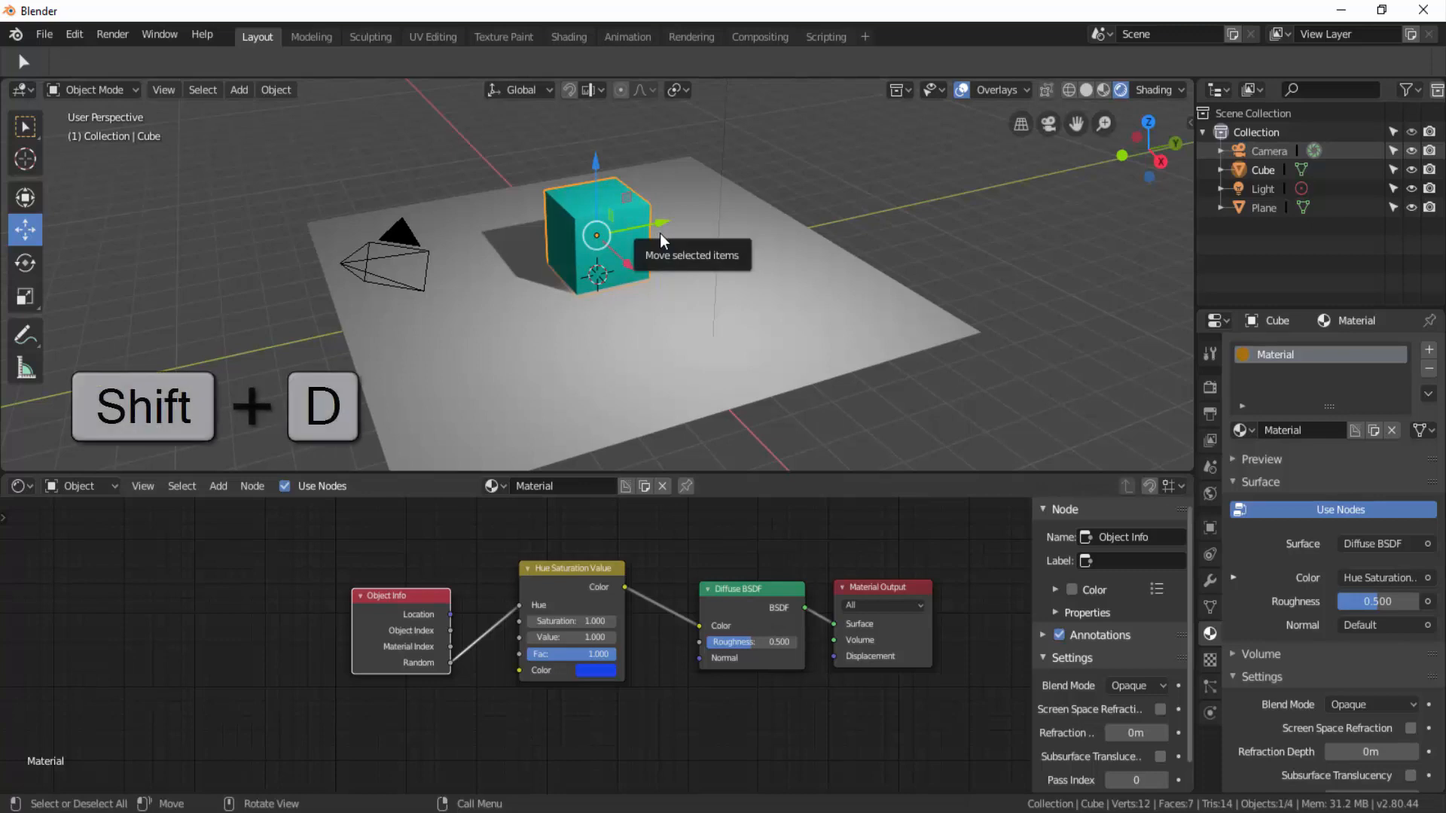
Duplicate the cube three times, placing two copies in a row beside the original and one above it
{"action": "key", "text": "shift+d"}
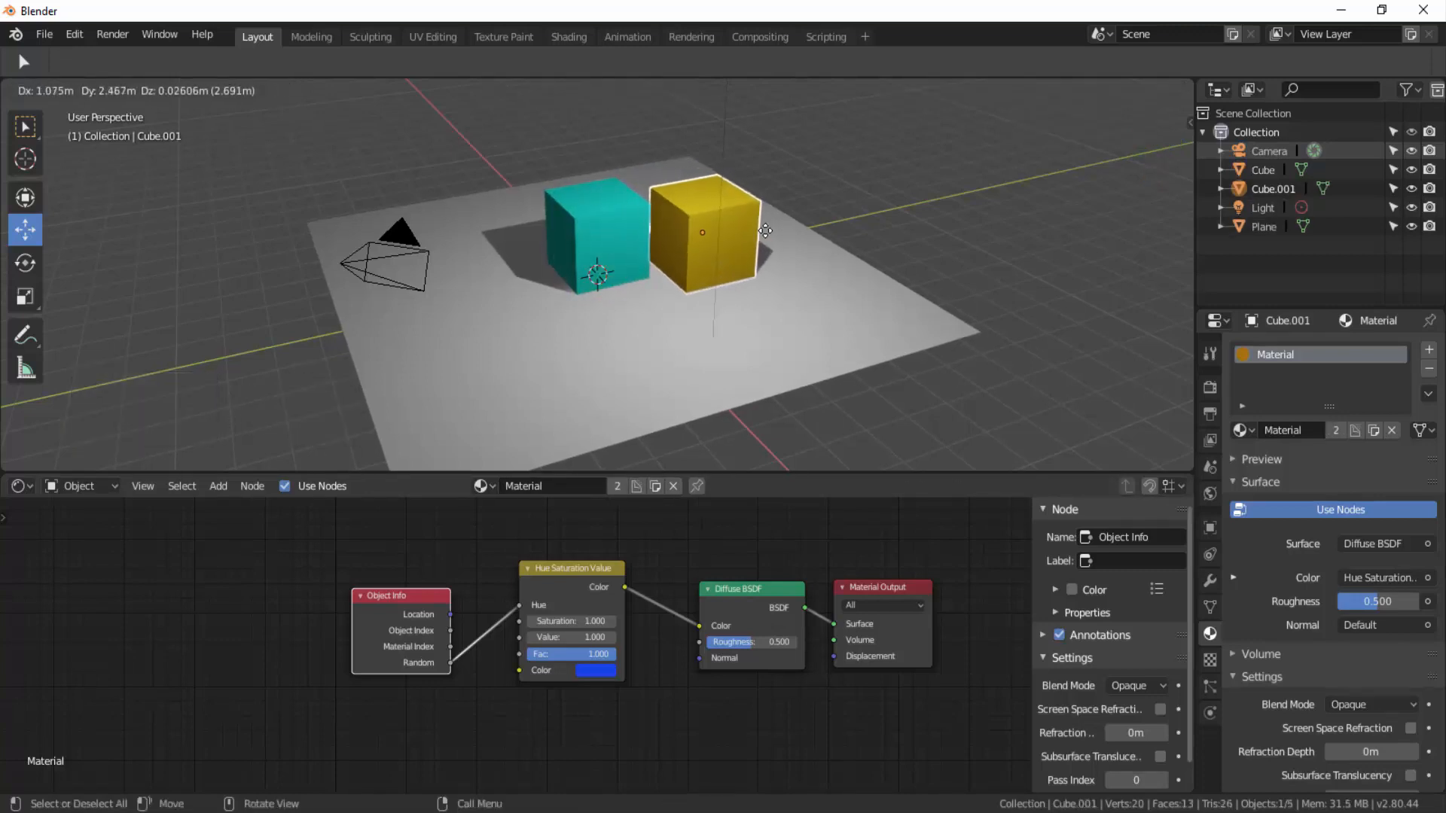
{"action": "left_click", "coordinate": [765, 230]}
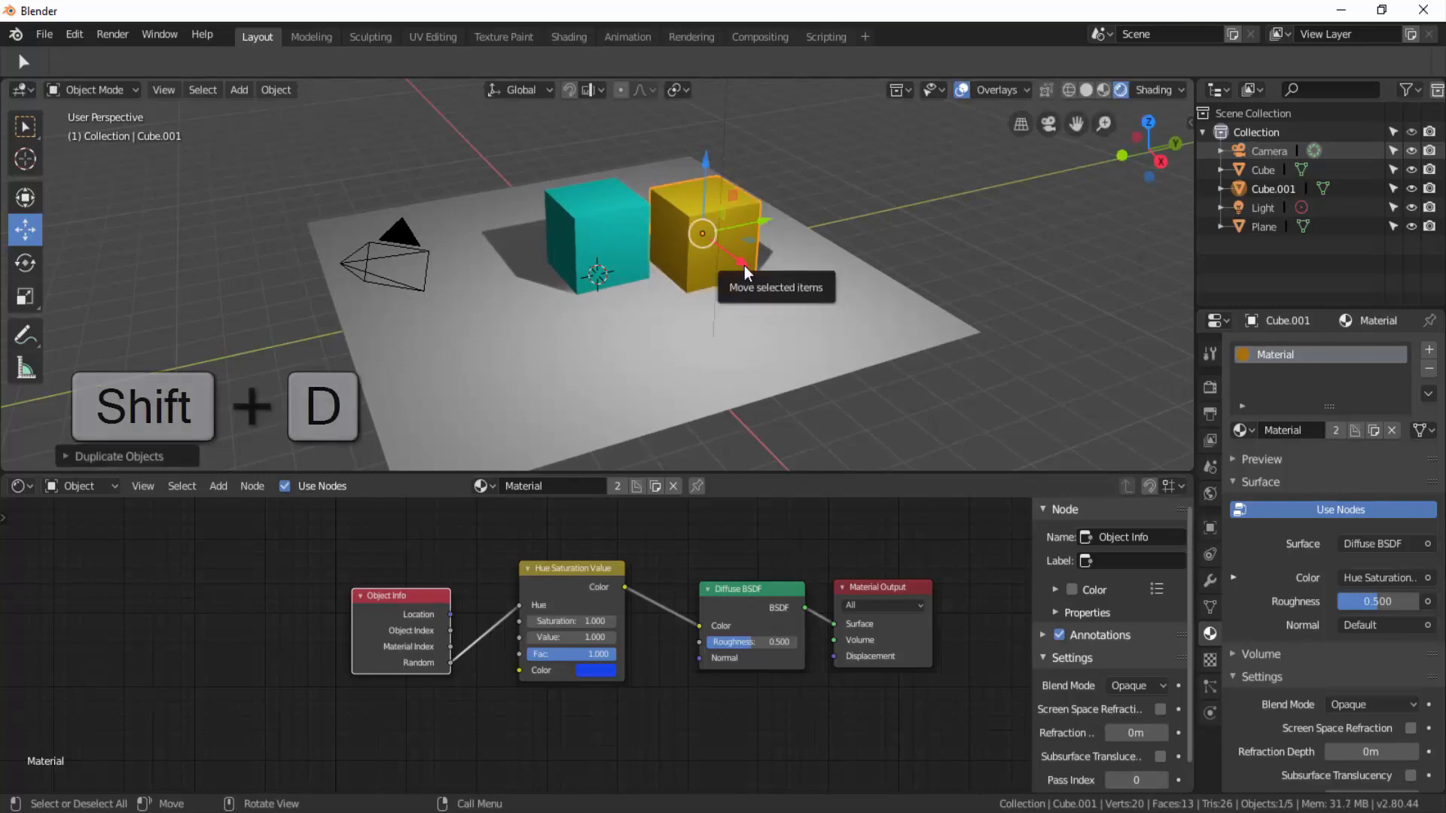
{"action": "key", "text": "shift+d"}
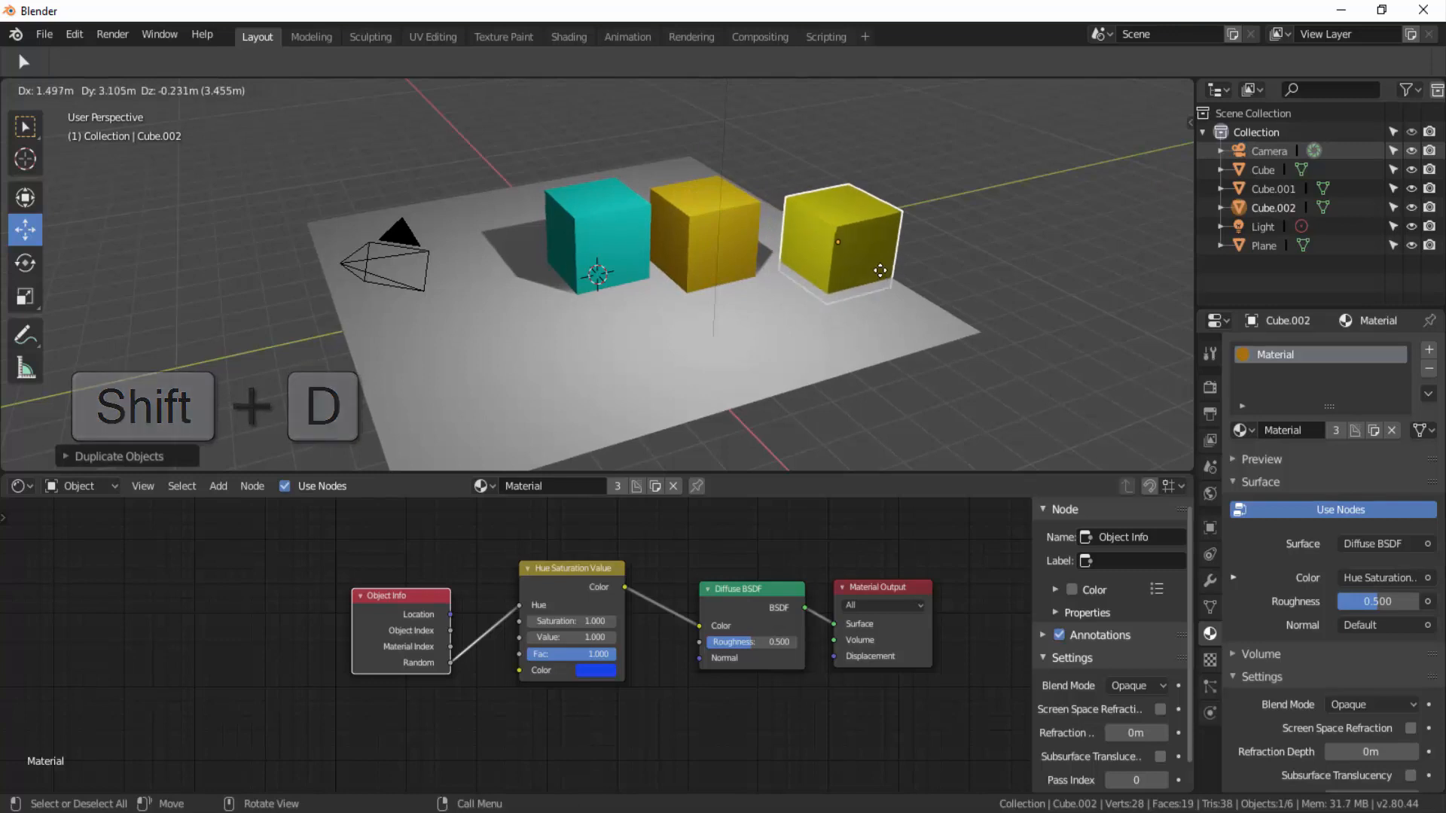
{"action": "left_click", "coordinate": [882, 262]}
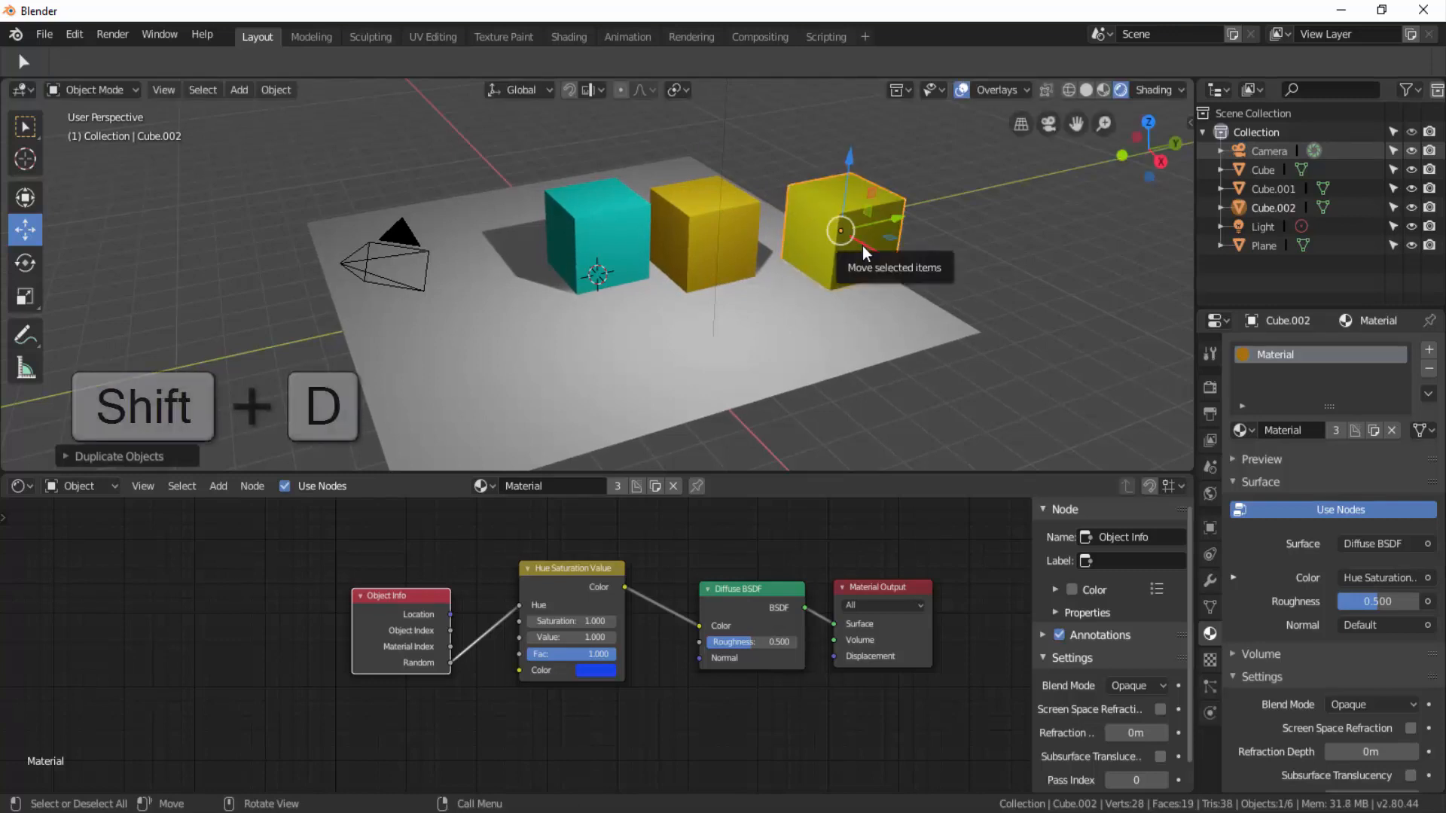
{"action": "key", "text": "shift+d"}
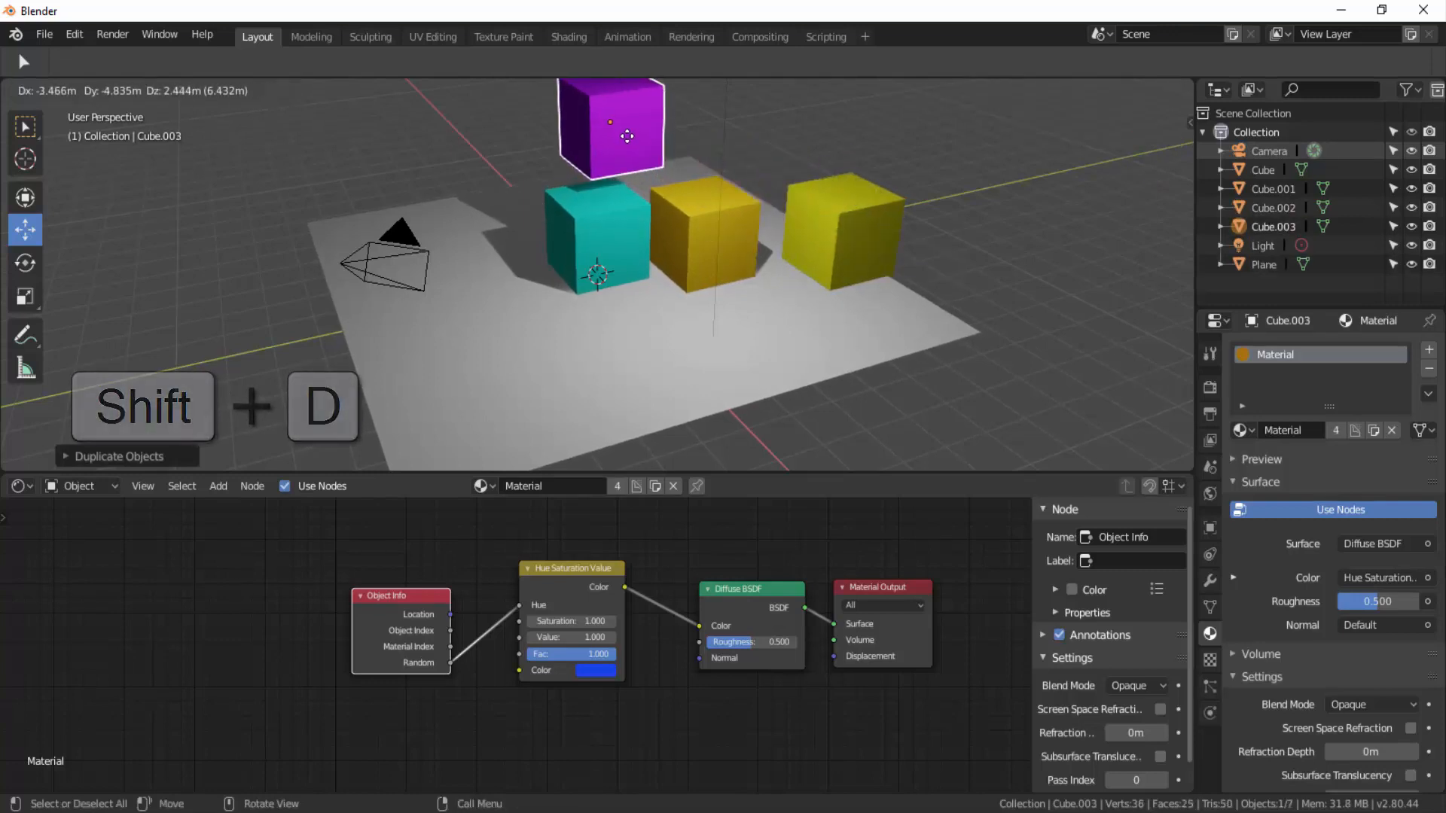
{"action": "left_click", "coordinate": [627, 149]}
{"action": "scroll", "coordinate": [664, 322], "scroll_direction": "down", "scroll_amount": 2}
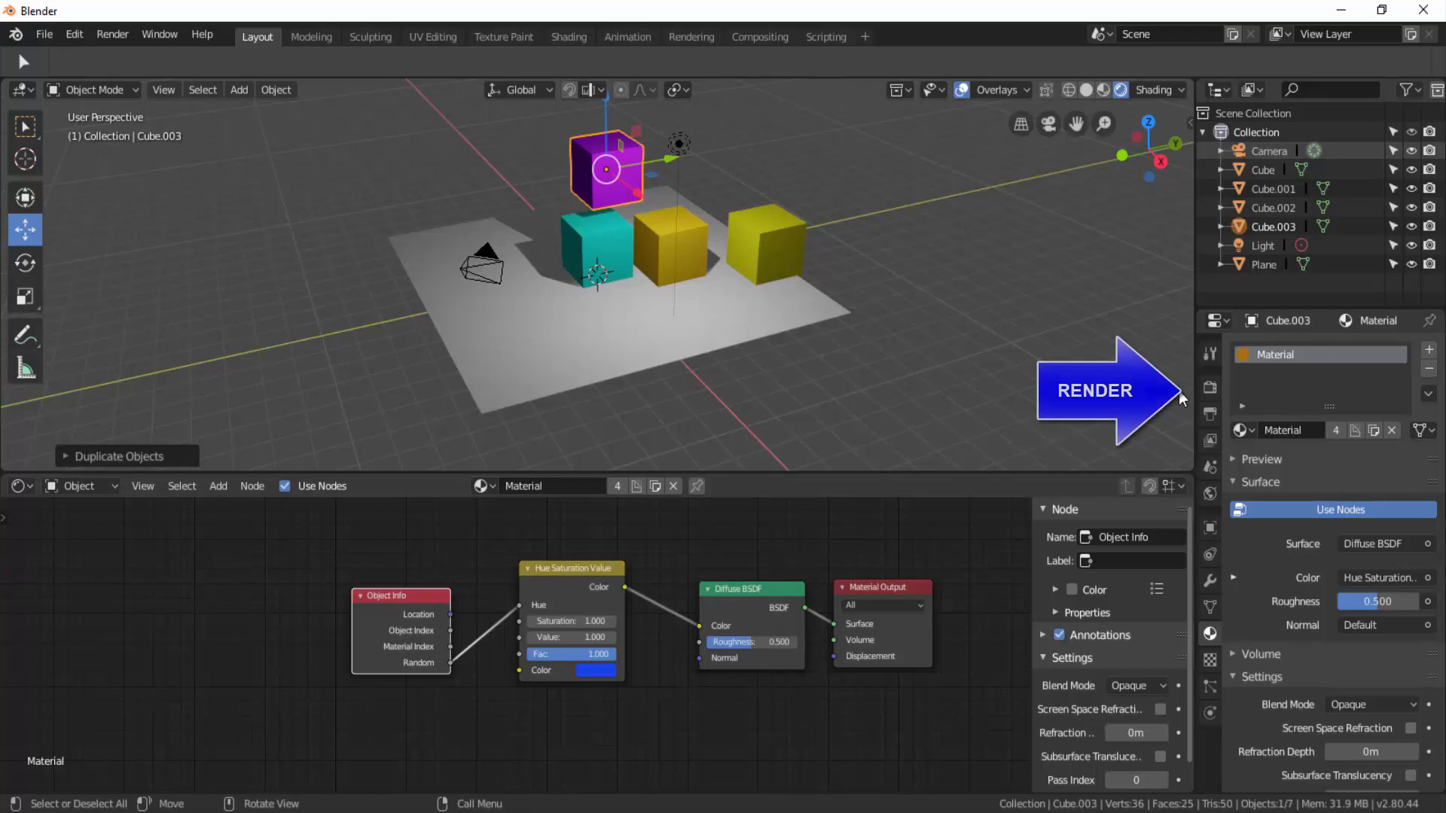
Switch the render engine to Cycles and brighten the world background color to a light gray
{"action": "left_click", "coordinate": [1209, 387]}
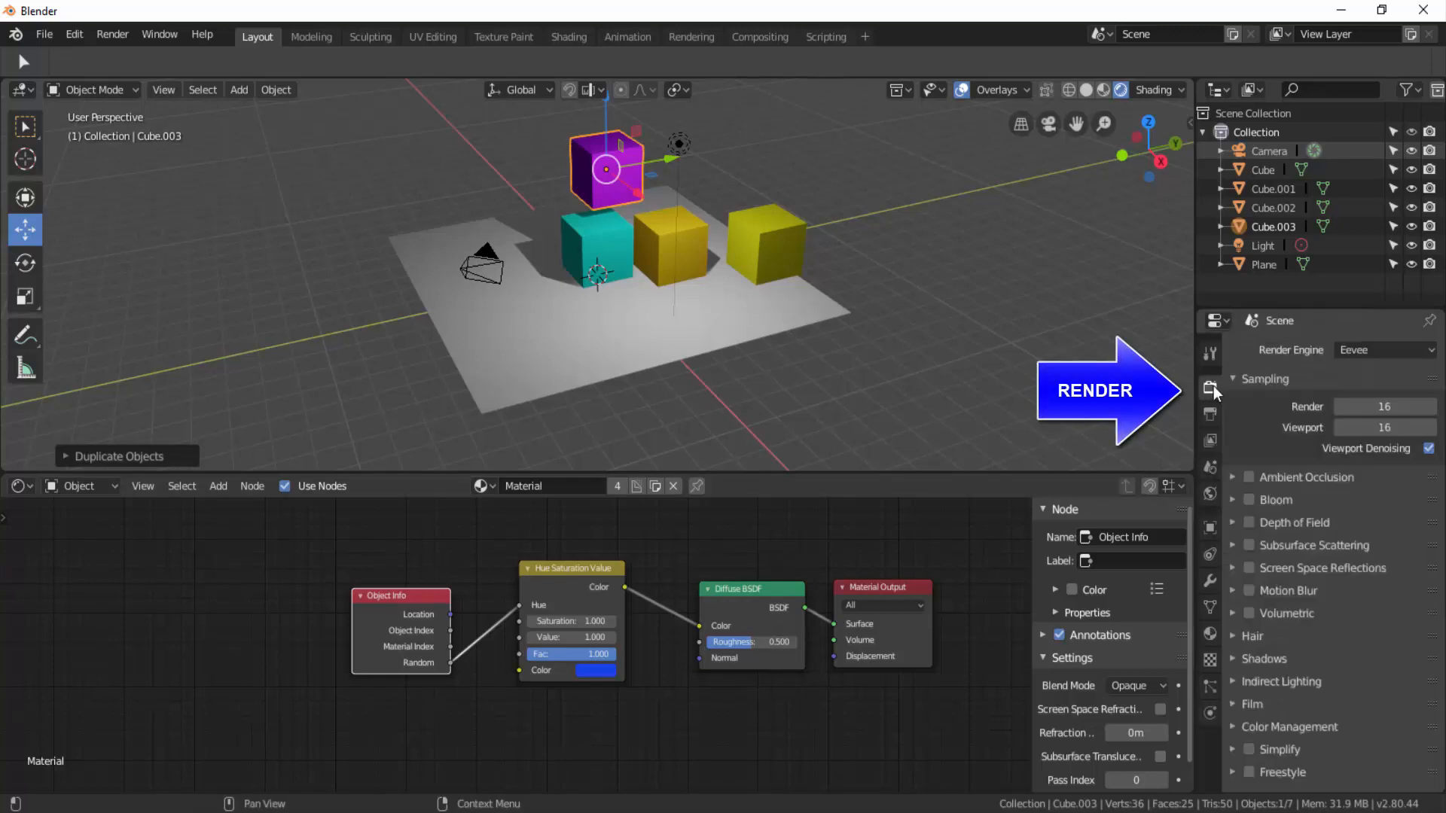
{"action": "left_click", "coordinate": [1379, 353]}
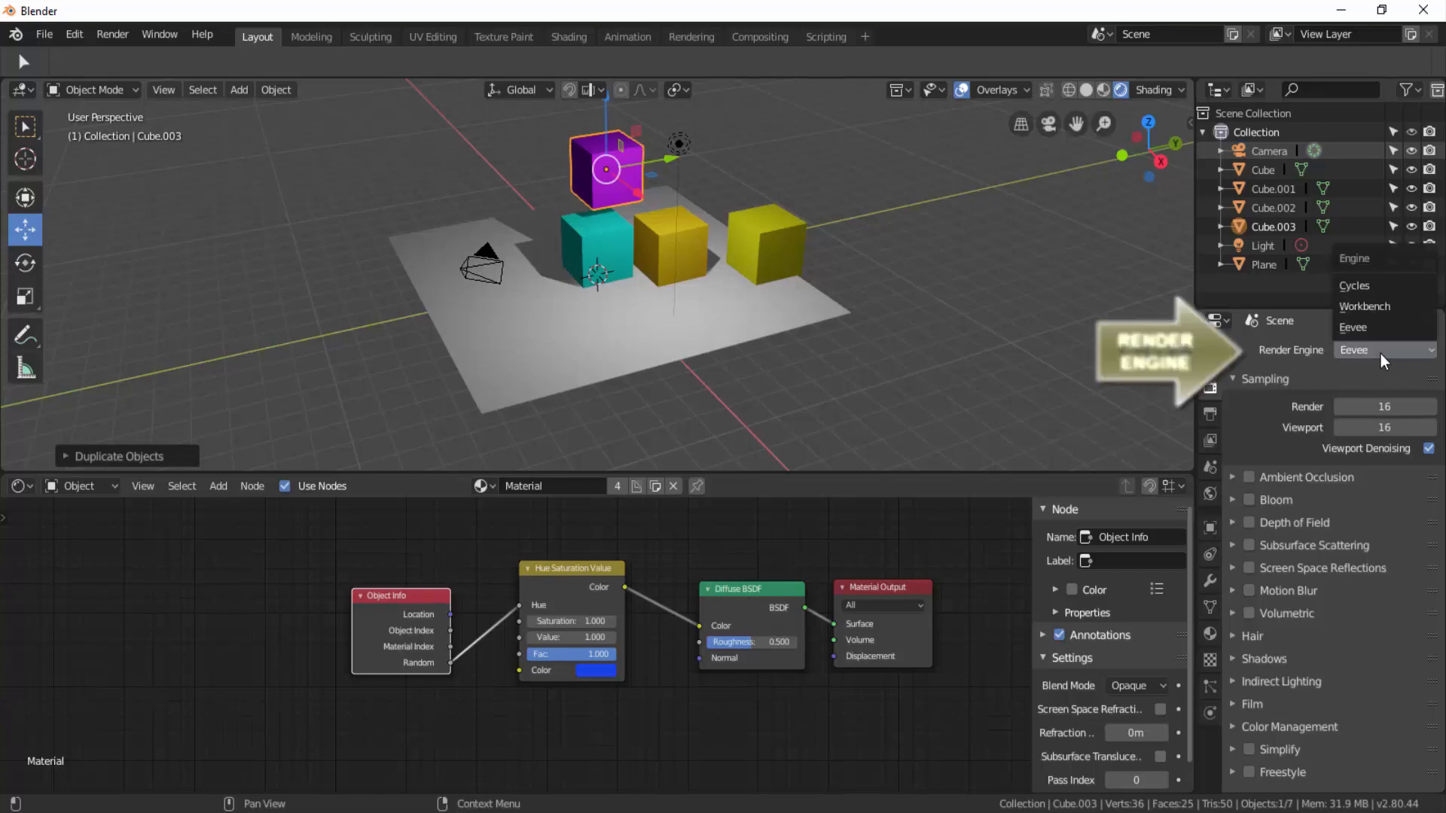
{"action": "left_click", "coordinate": [1371, 287]}
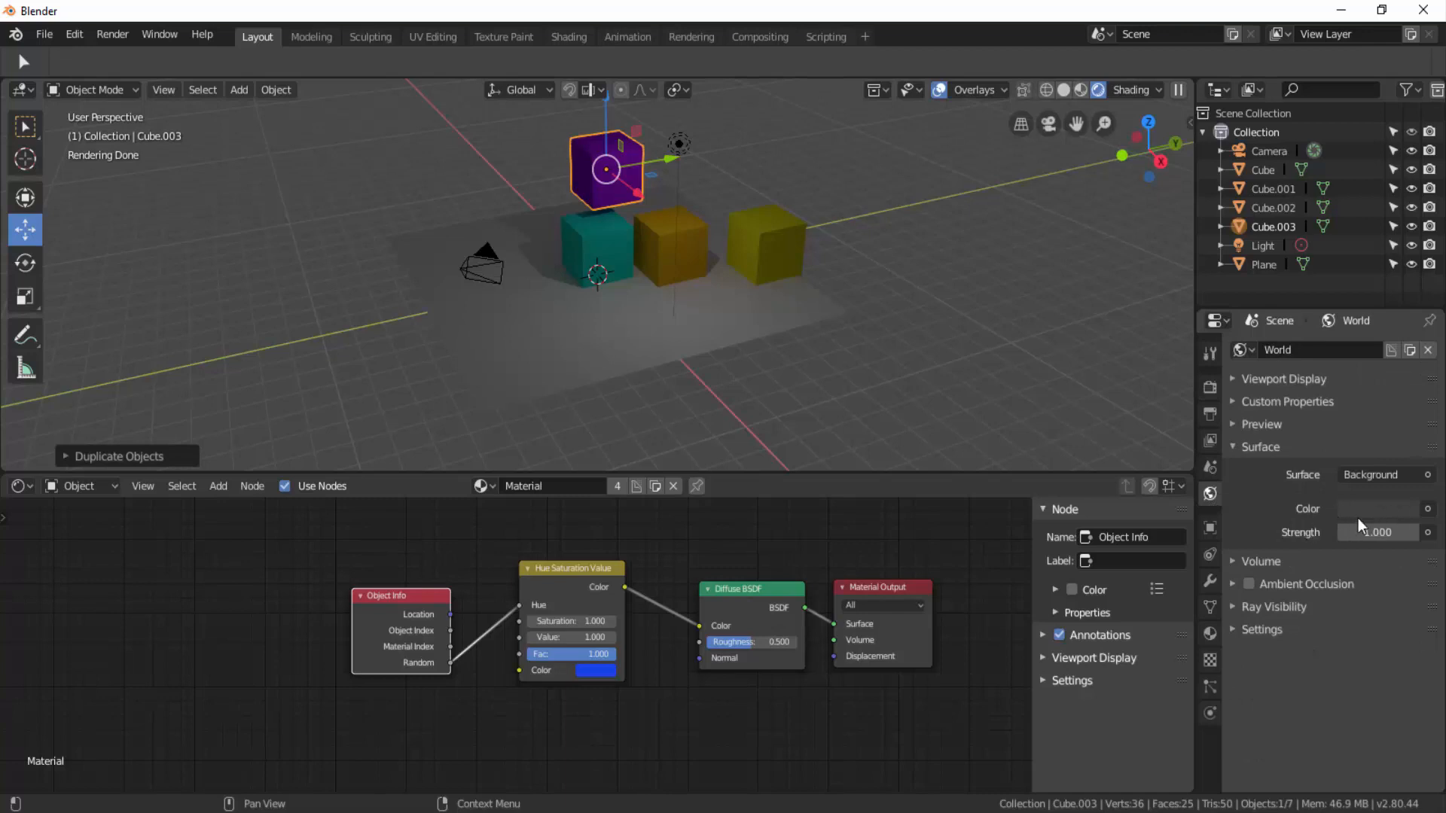
{"action": "left_click", "coordinate": [1378, 509]}
{"action": "left_click_drag", "start_coordinate": [1404, 341], "coordinate": [1403, 297]}
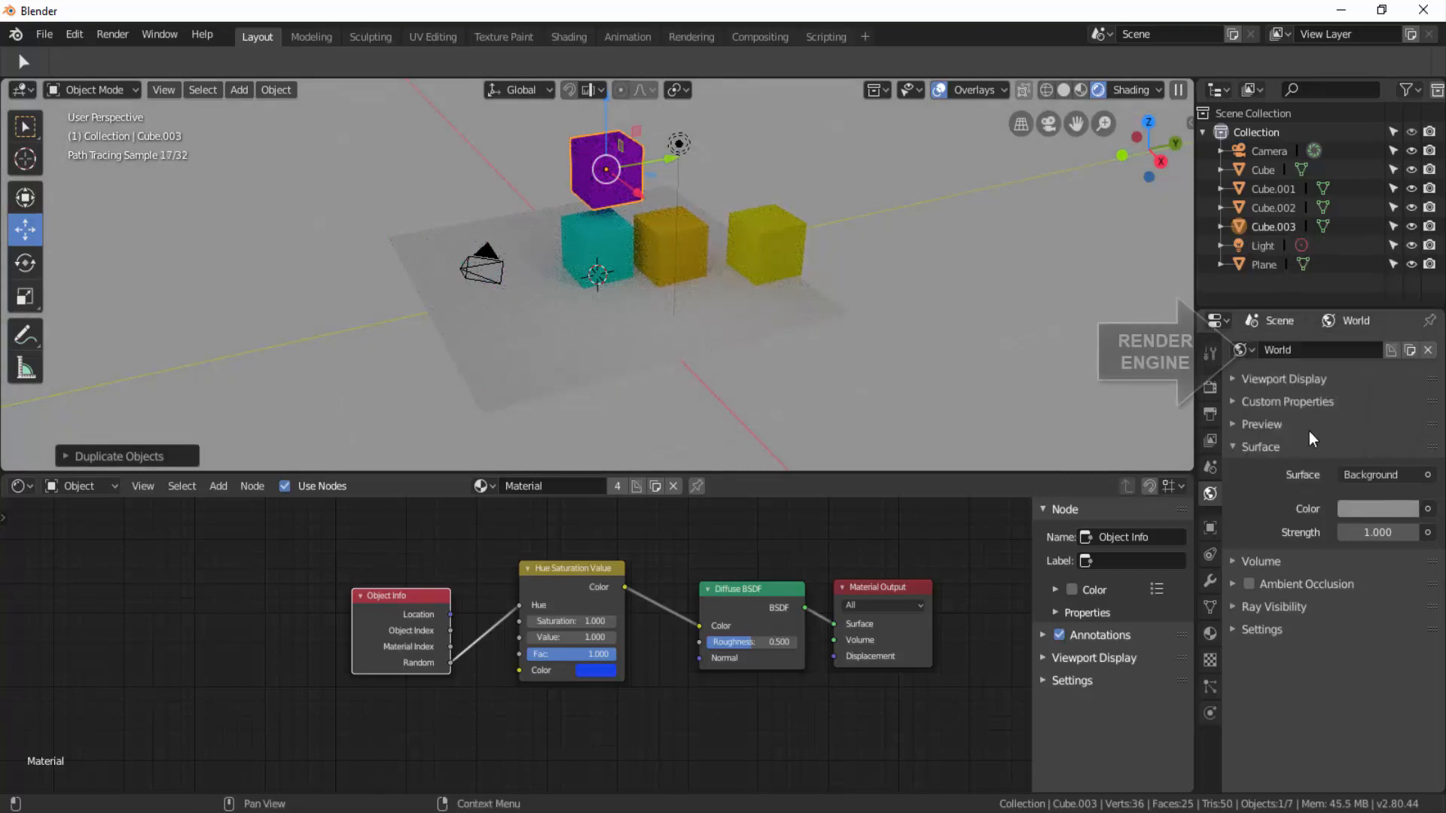
Switch the render engine back to Eevee
{"action": "left_click", "coordinate": [1212, 391]}
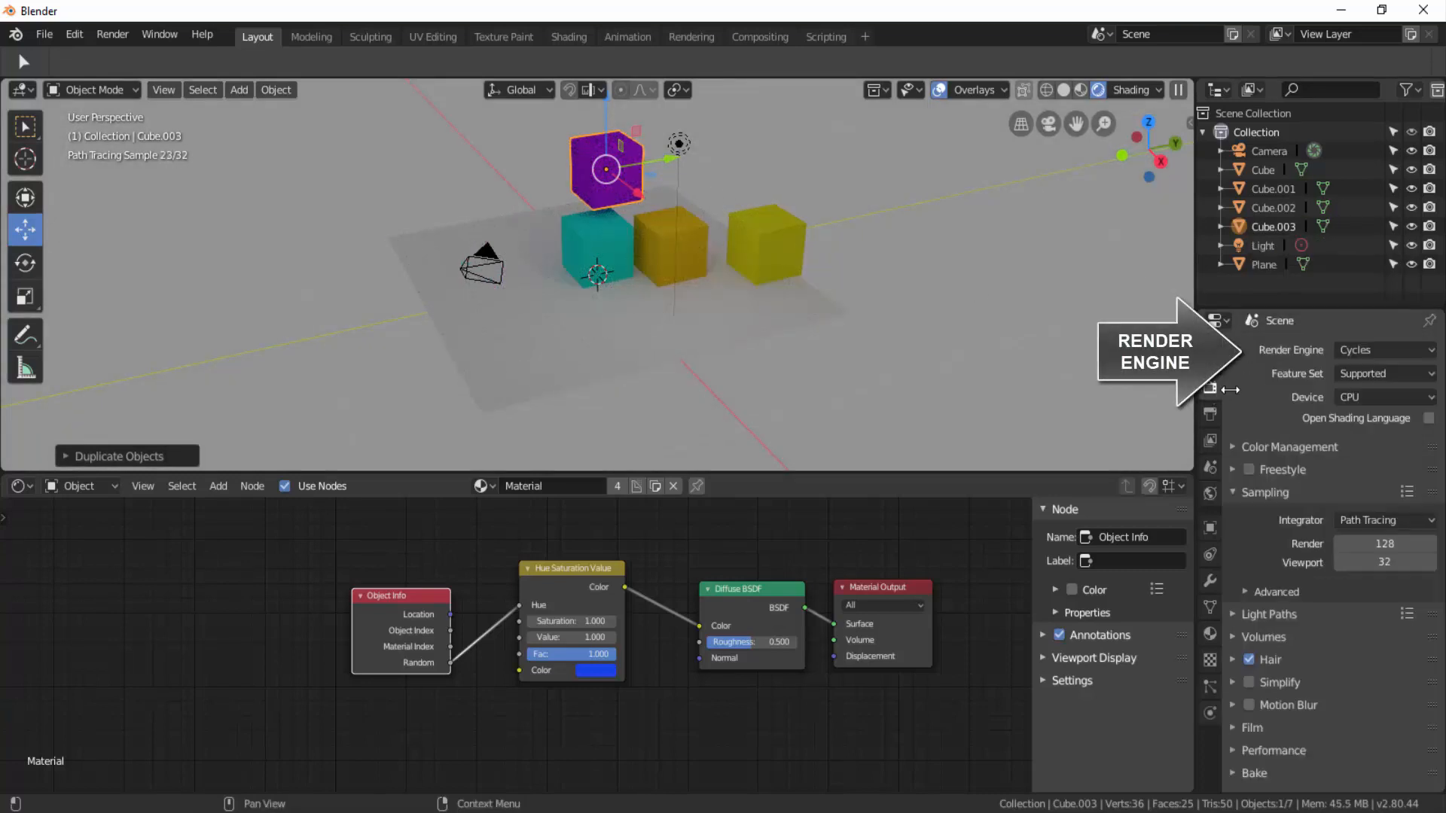
{"action": "left_click", "coordinate": [1377, 348]}
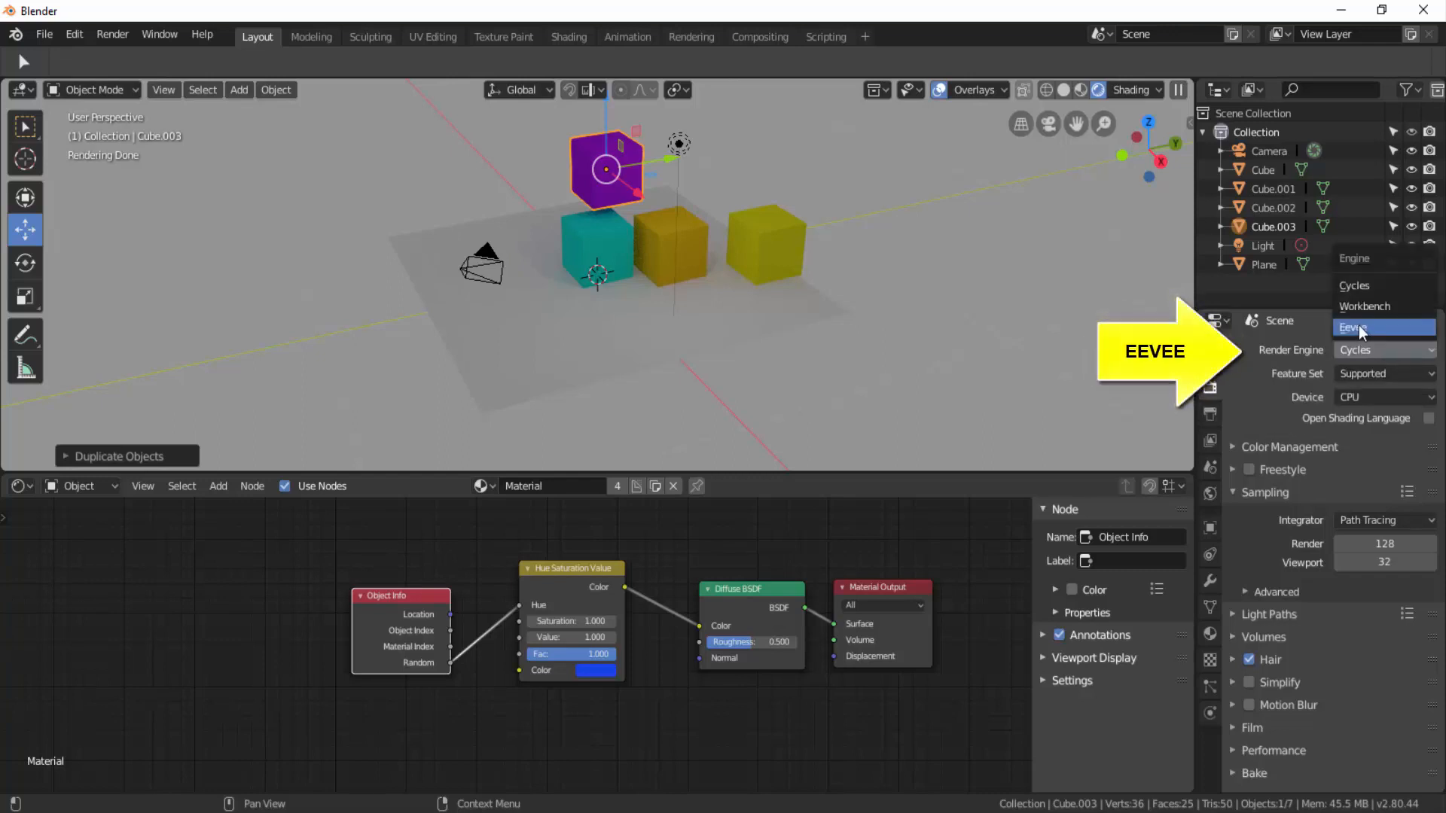
{"action": "left_click", "coordinate": [1359, 325]}
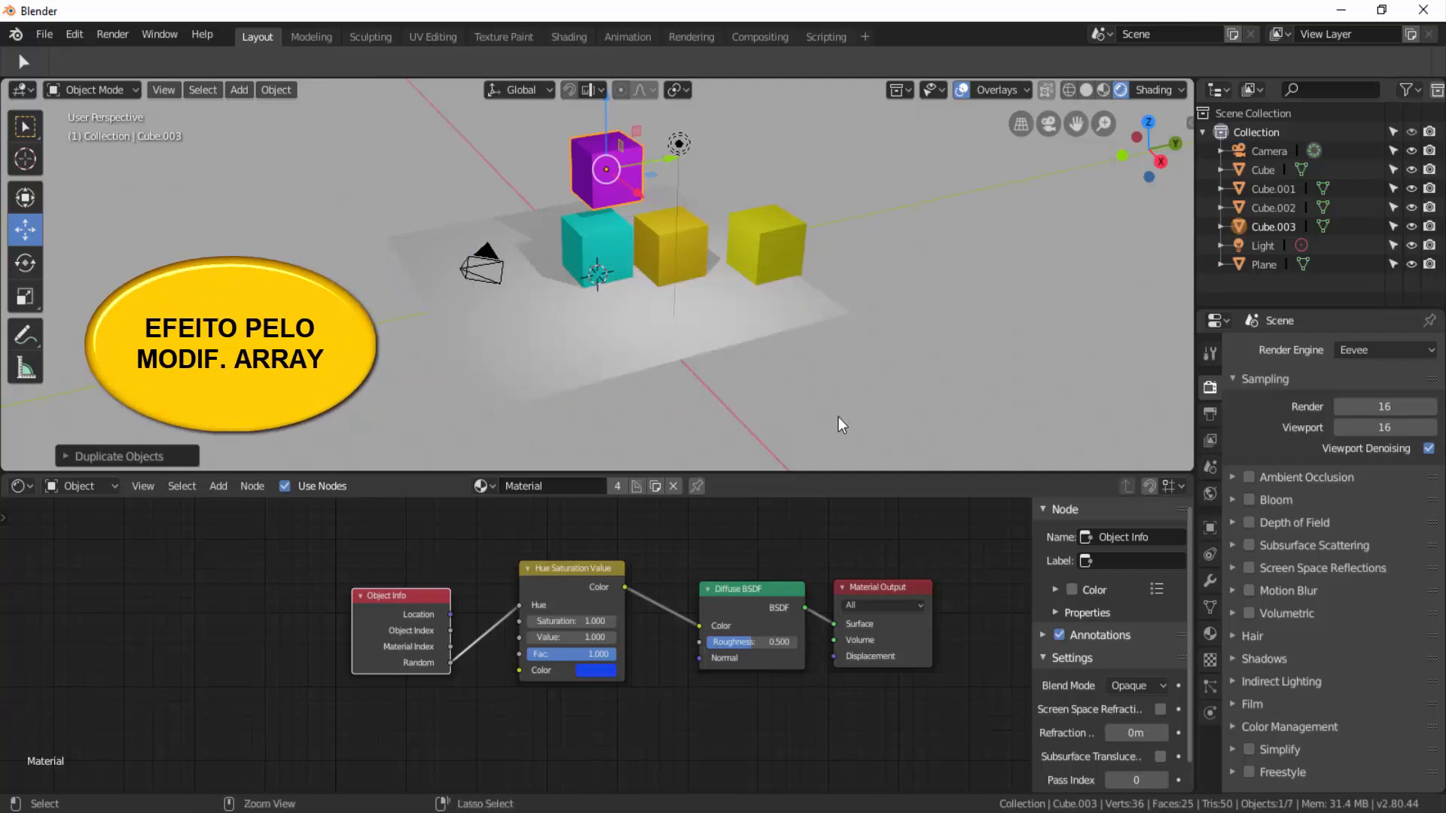
Undo the render engine and world color changes and all three cube duplications, back to the single original cube
{"action": "key", "text": "ctrl+z"}
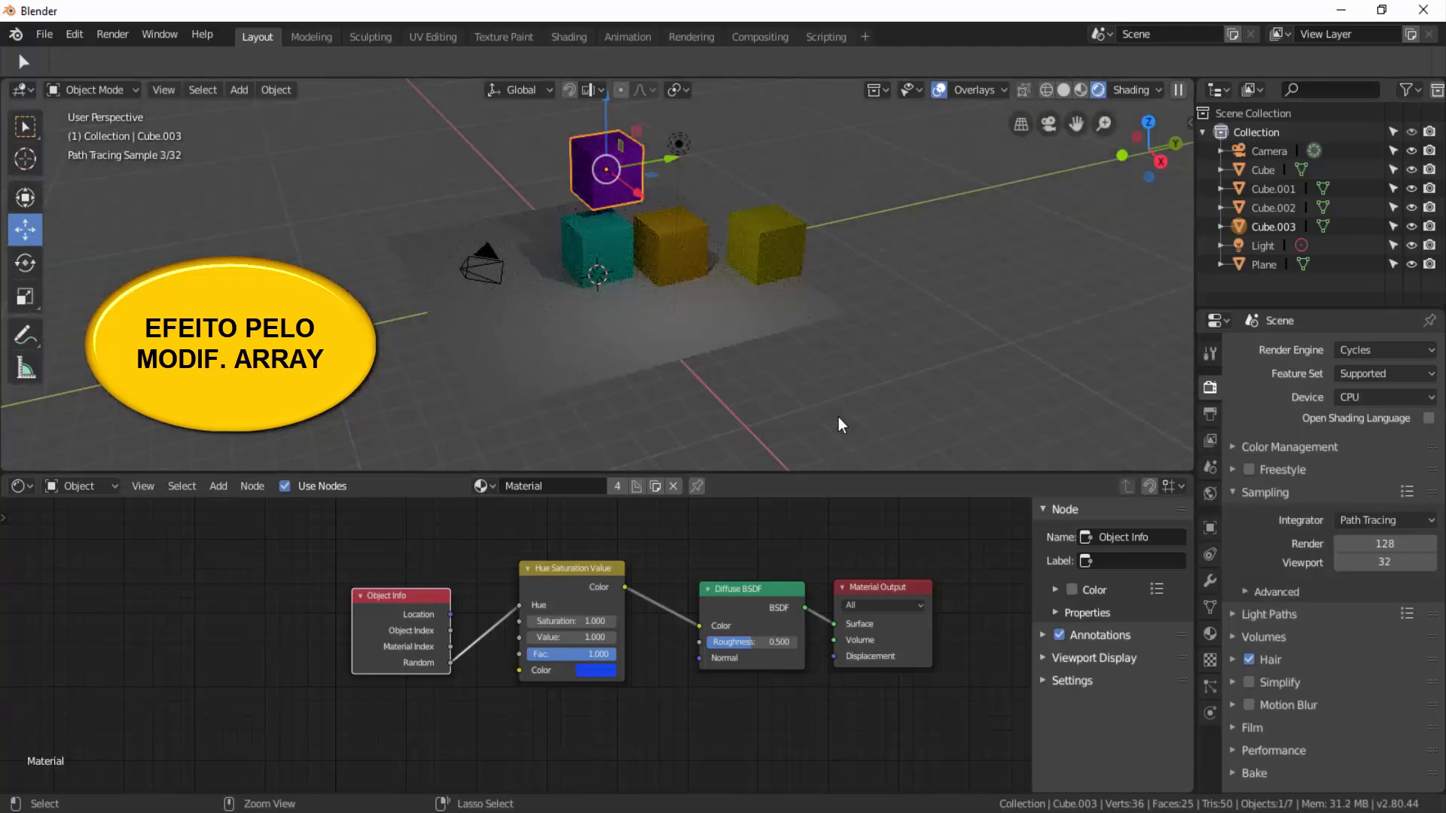
{"action": "key", "text": "ctrl+z"}
{"action": "key", "text": "ctrl+z"}
{"action": "key", "text": "ctrl+z"}
{"action": "key", "text": "ctrl+z"}
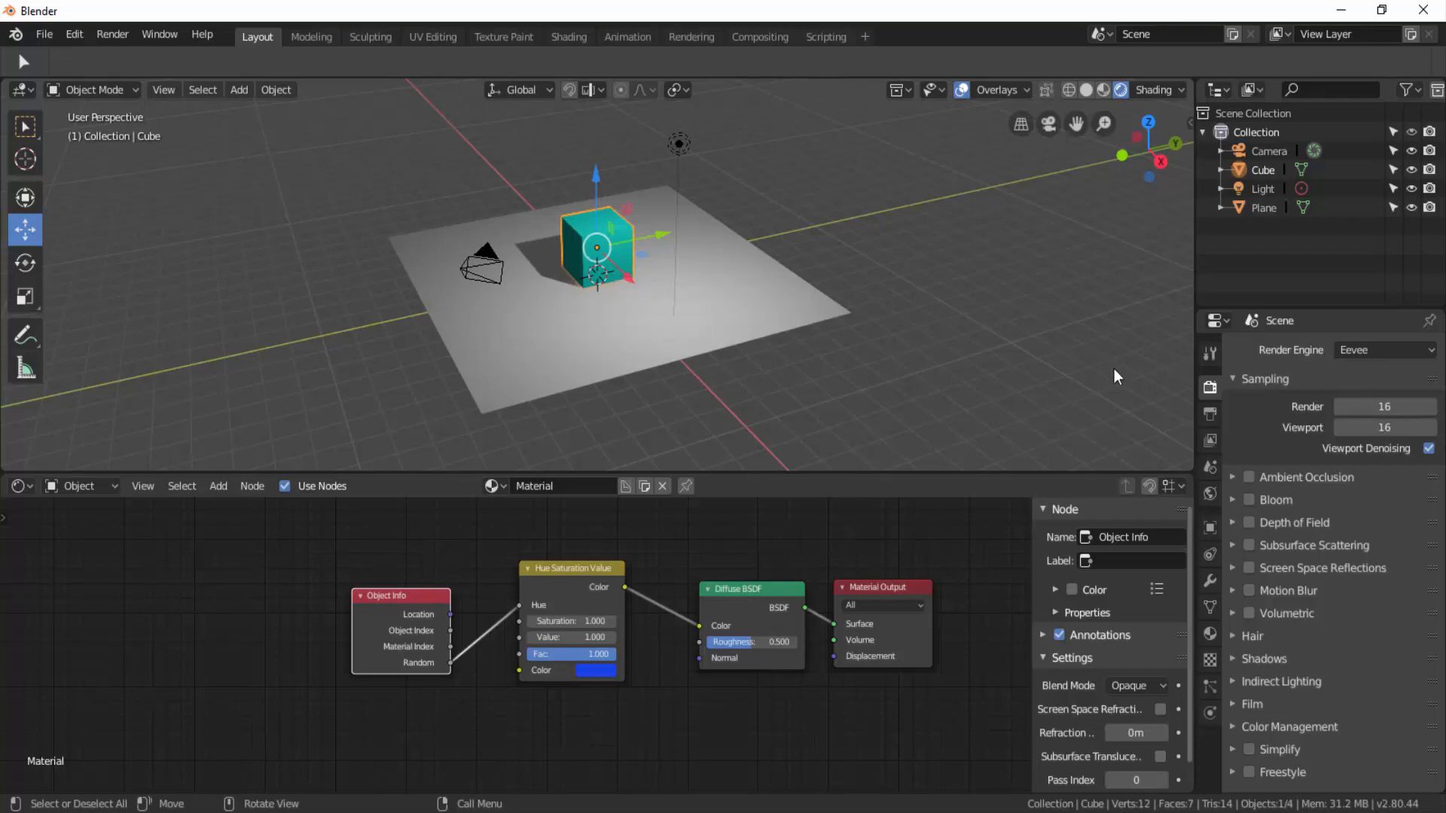
Add an Array modifier to the cube and set its Count to 1
{"action": "left_click", "coordinate": [1214, 583]}
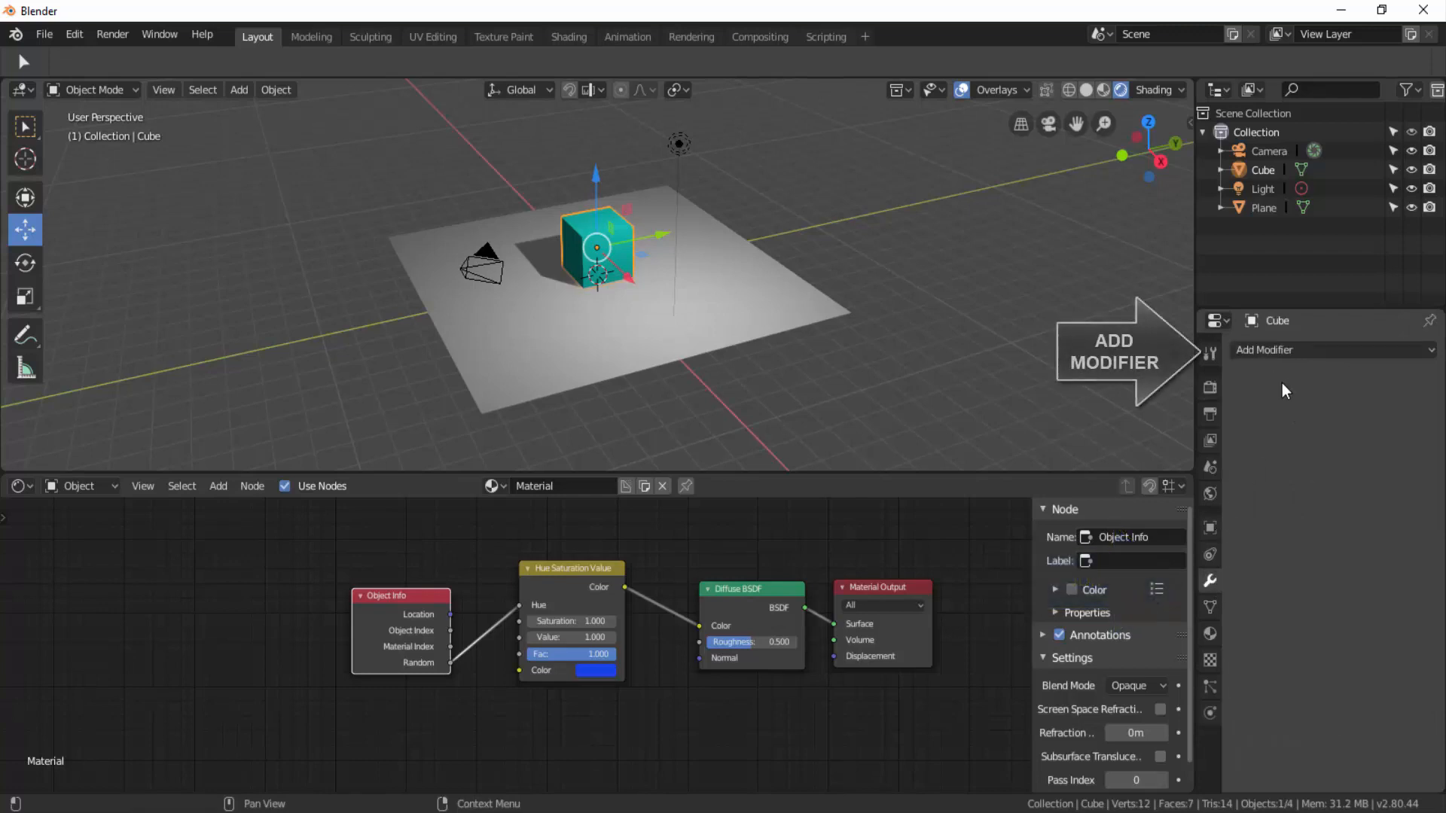
{"action": "left_click", "coordinate": [1290, 347]}
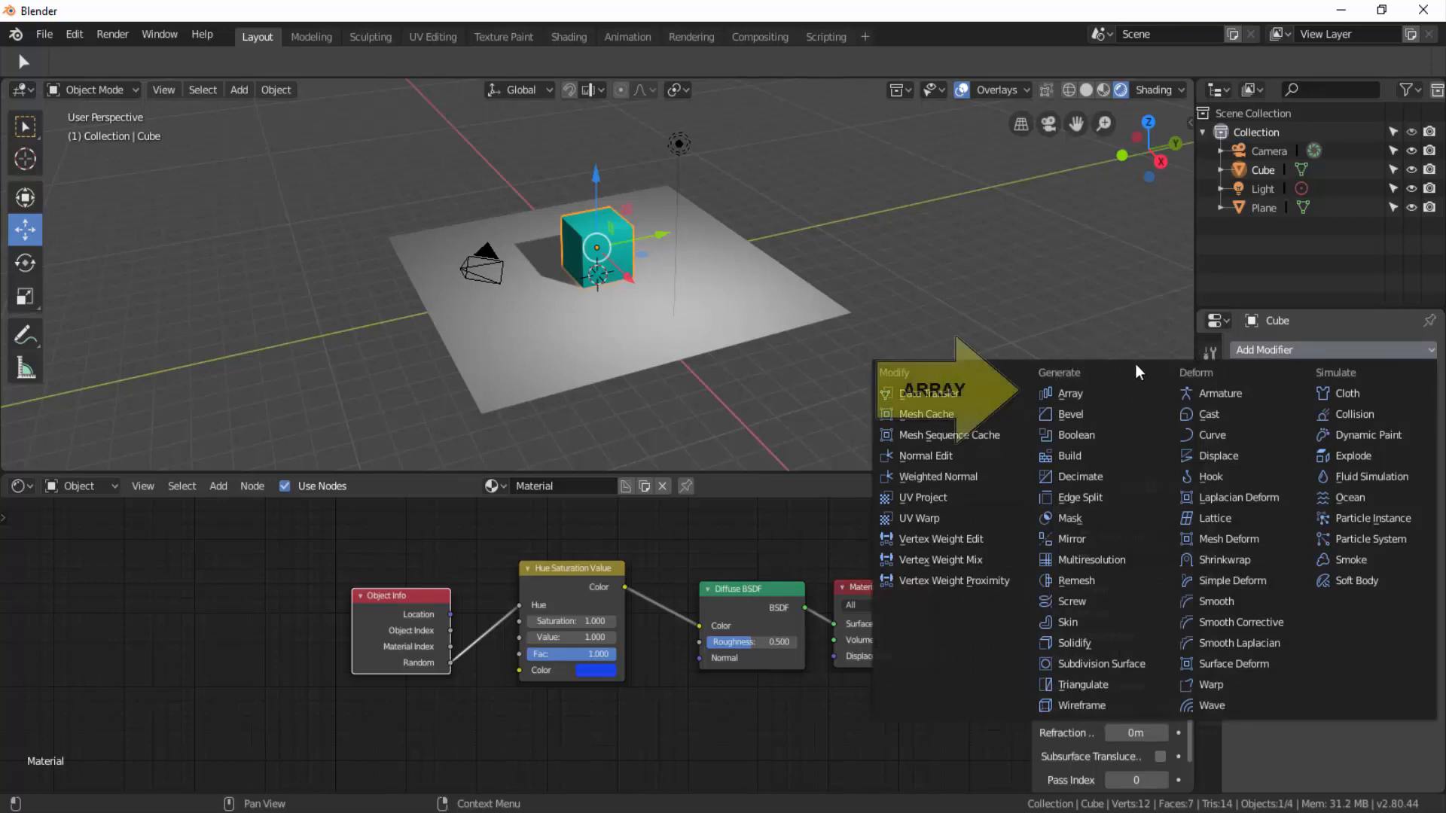
{"action": "left_click", "coordinate": [1077, 396]}
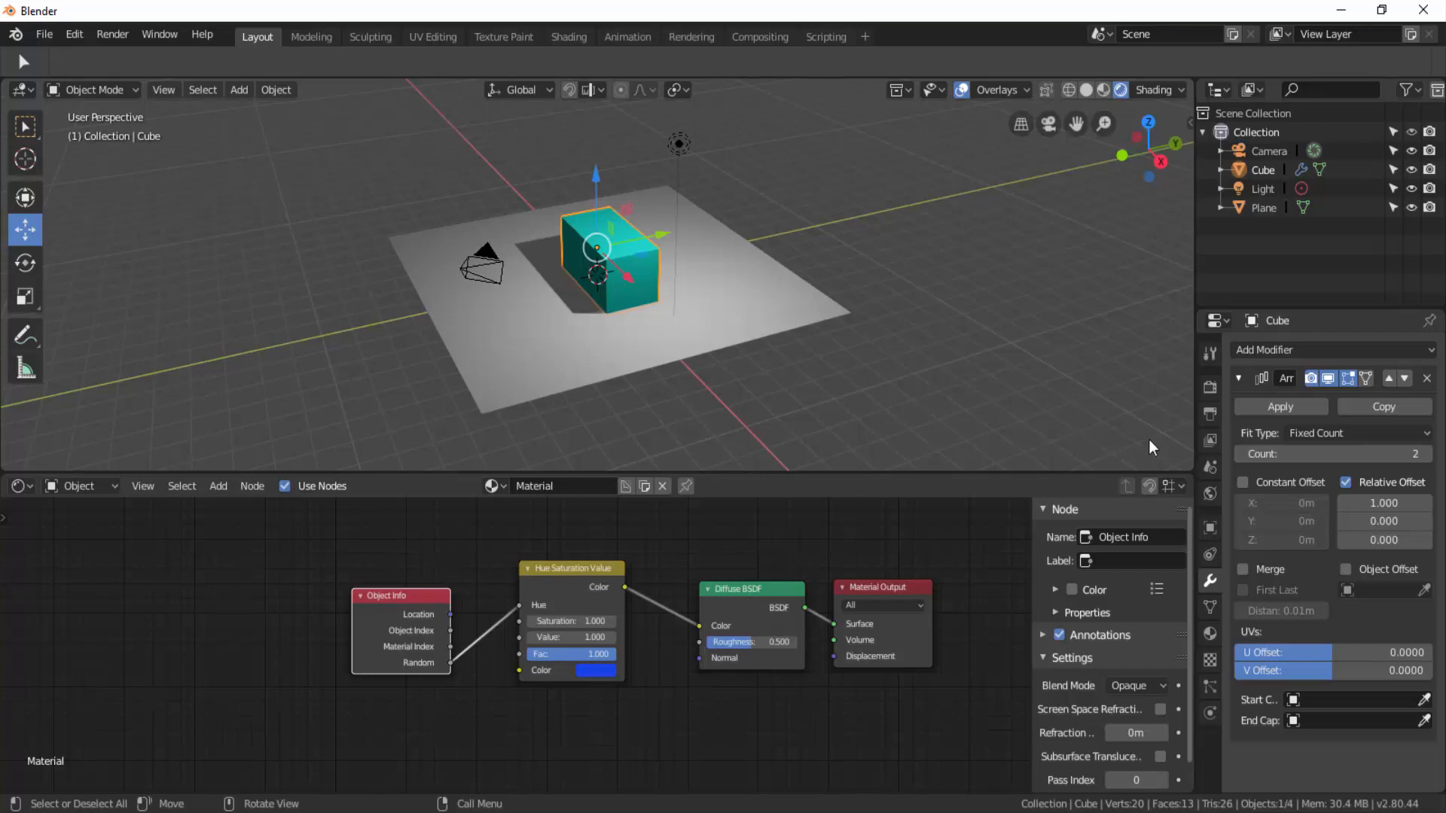
{"action": "left_click", "coordinate": [1239, 454]}
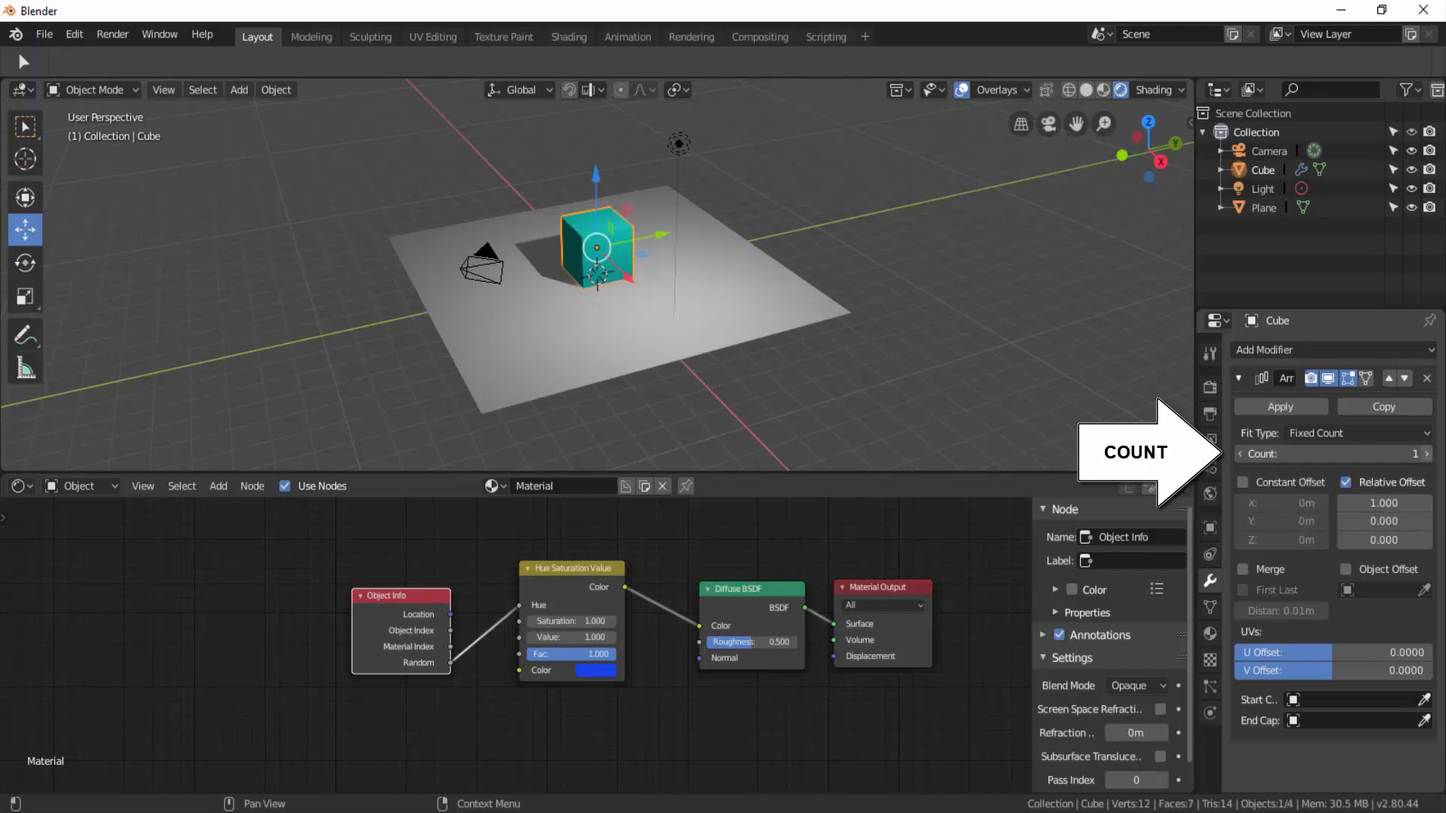
Set the Array modifier's Count to 2 and its Relative Offset X to 1.400 to space the cubes apart
{"action": "left_click_drag", "start_coordinate": [1332, 454], "coordinate": [1356, 454]}
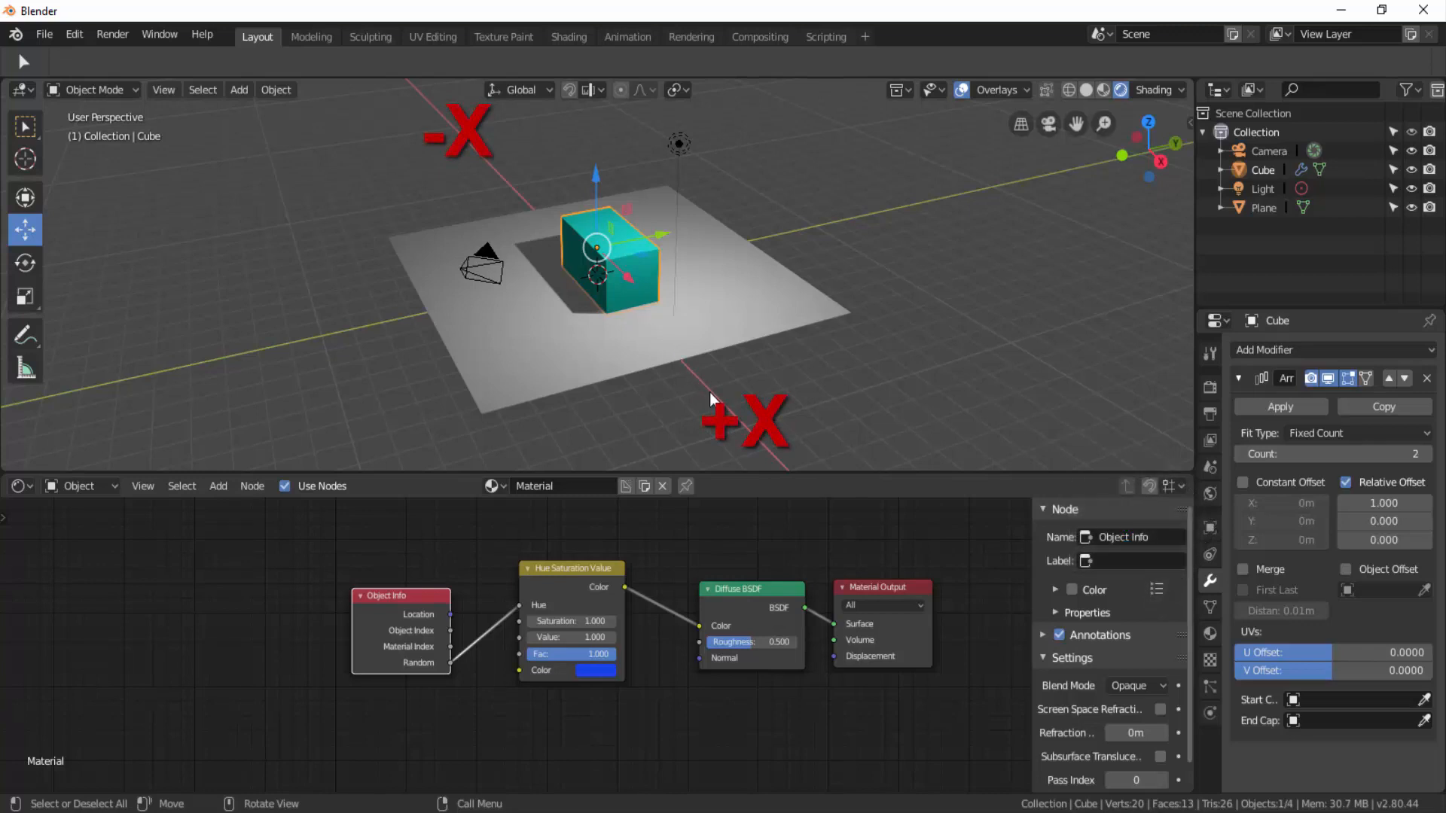
{"action": "left_click", "coordinate": [1426, 504]}
{"action": "left_click", "coordinate": [1426, 504]}
{"action": "left_click", "coordinate": [1426, 503]}
{"action": "left_click", "coordinate": [1426, 503]}
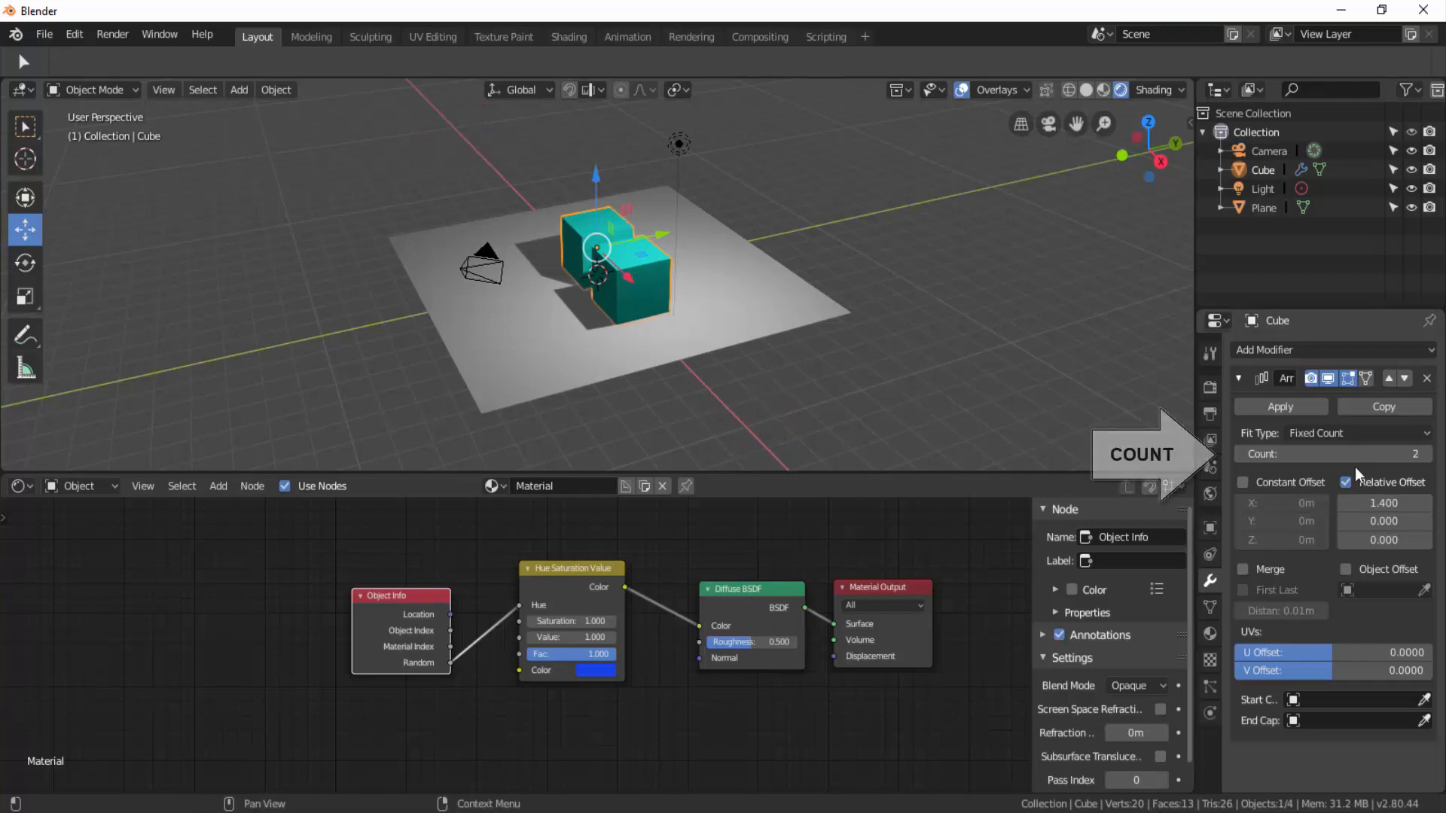
Increase the Array modifier's Count to 5 and apply the modifier to the cube
{"action": "left_click", "coordinate": [1425, 455]}
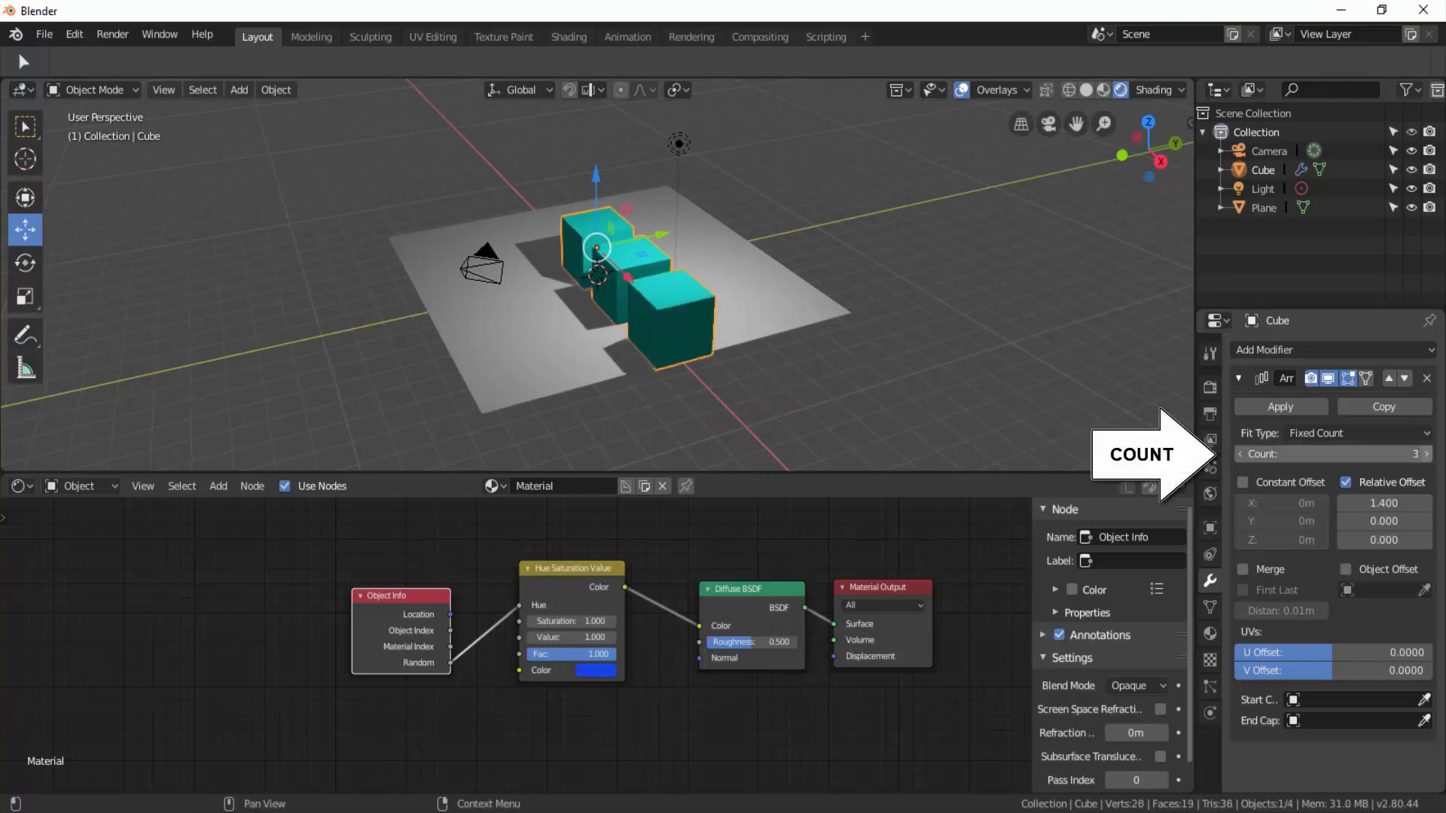
{"action": "left_click", "coordinate": [1425, 455]}
{"action": "left_click", "coordinate": [1425, 455]}
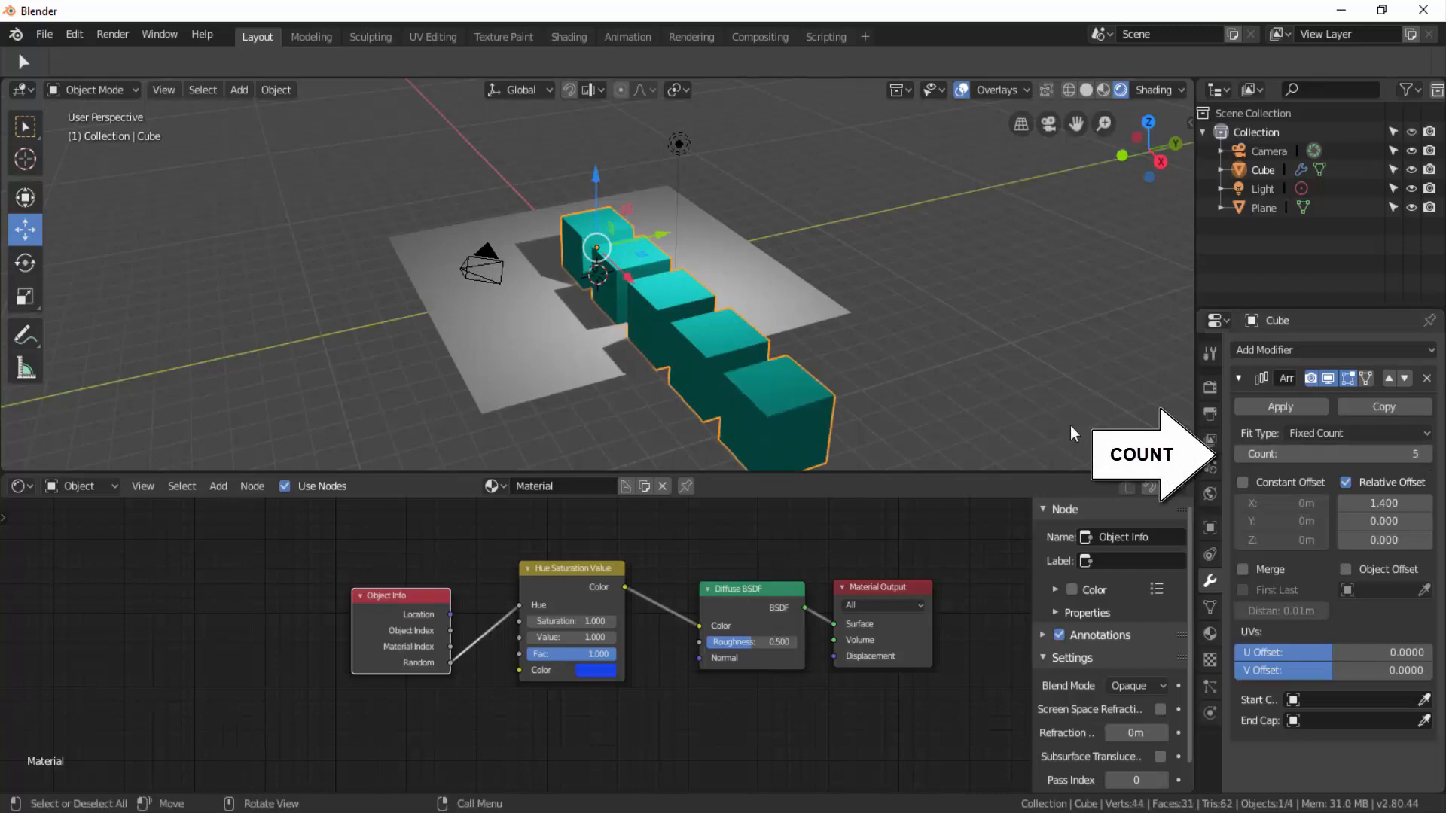
{"action": "scroll", "coordinate": [1069, 427], "scroll_direction": "down", "scroll_amount": 2}
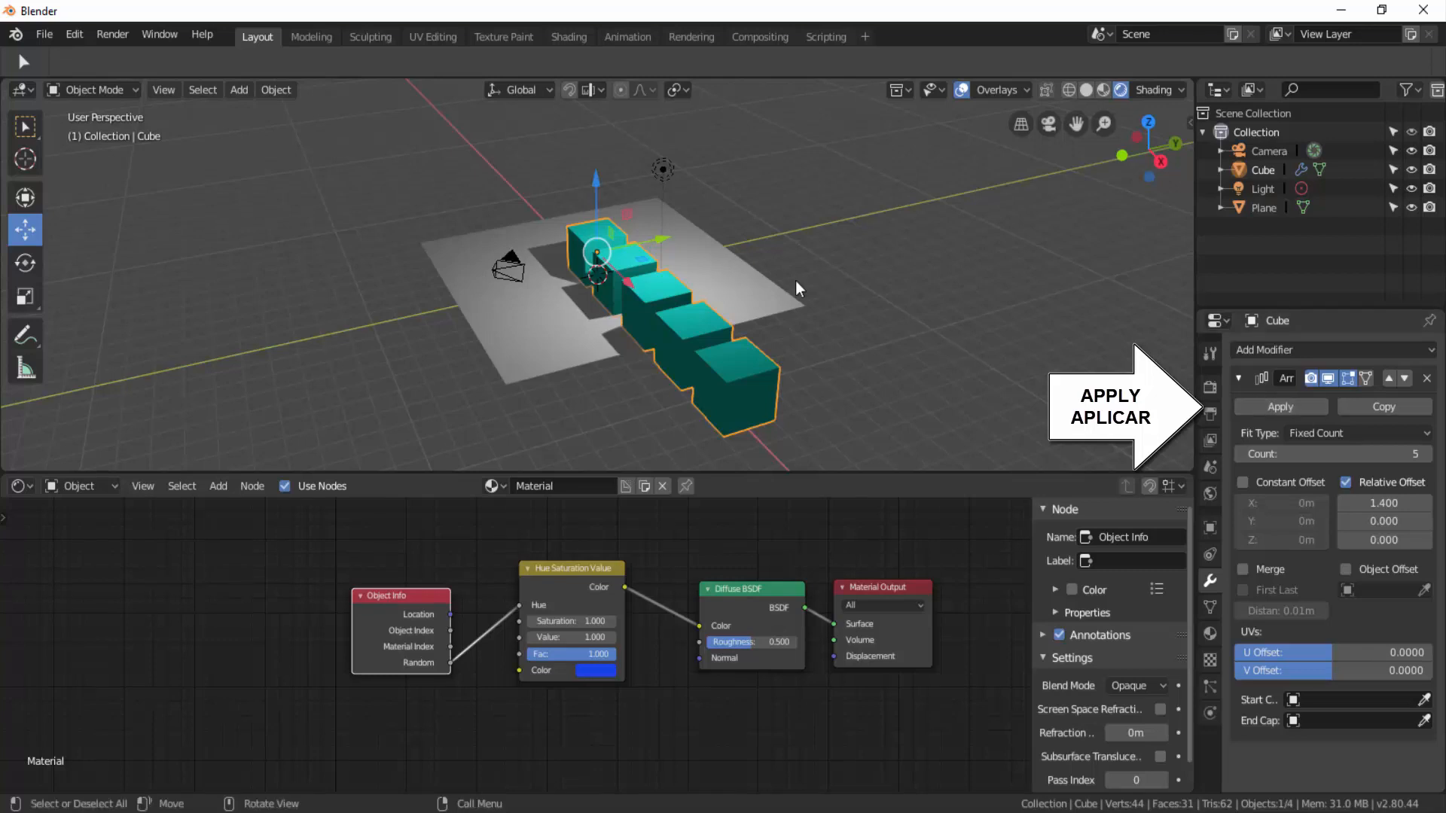
{"action": "left_click", "coordinate": [1263, 408]}
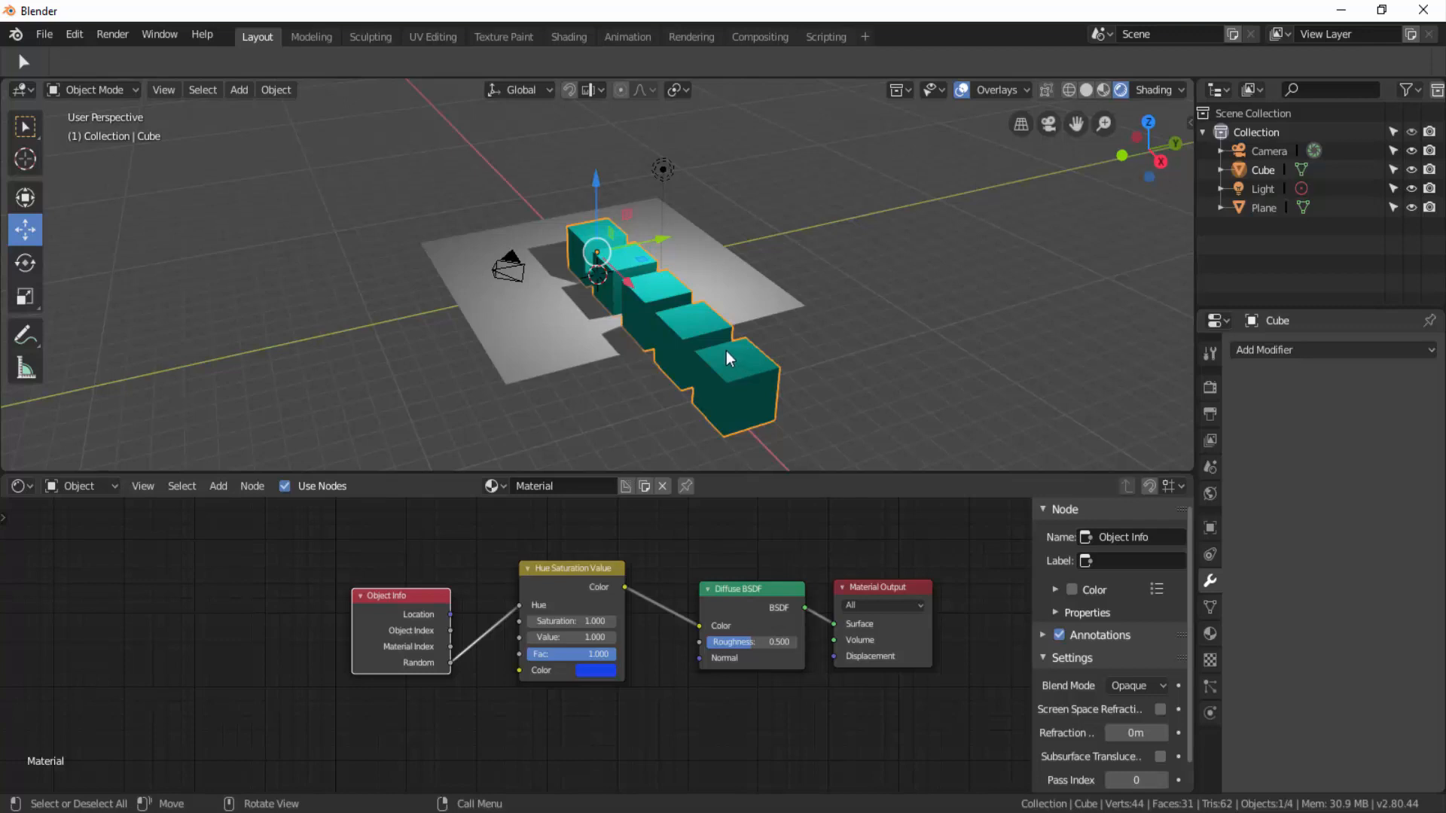
Separate the arrayed mesh into its loose parts in Edit Mode, making each cube its own object
{"action": "left_click", "coordinate": [95, 89]}
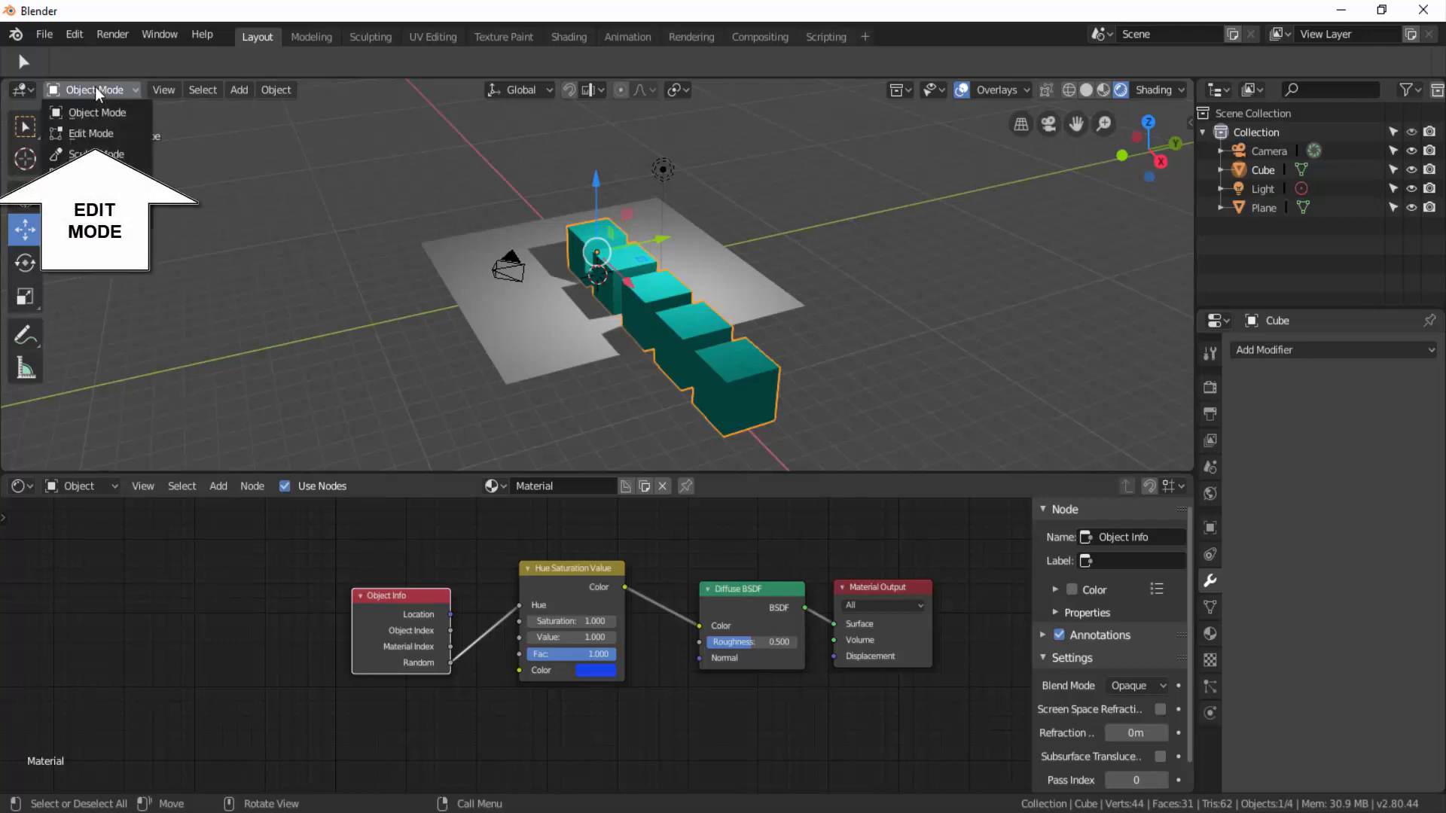
{"action": "left_click", "coordinate": [81, 133]}
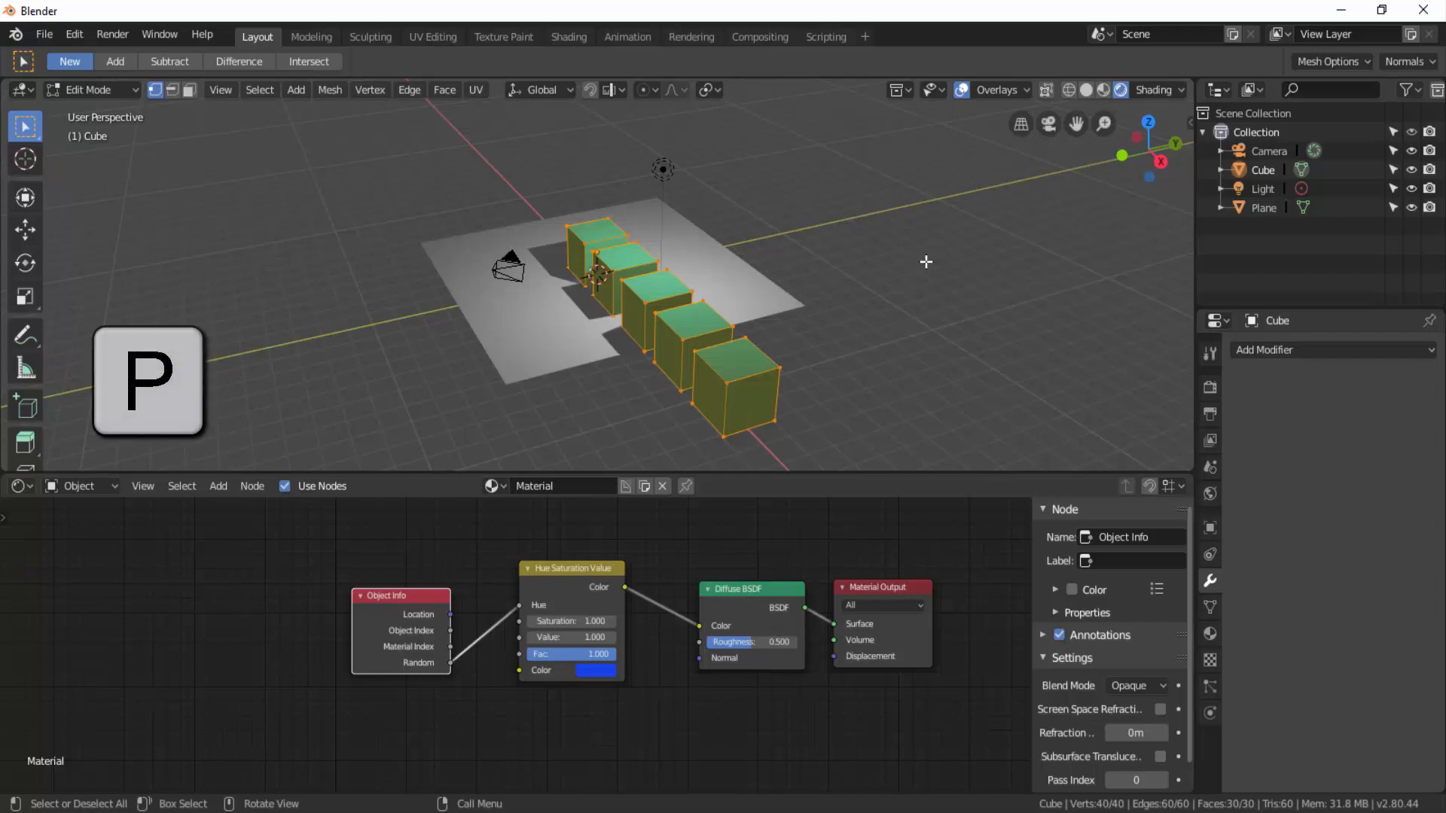
{"action": "key", "text": "p"}
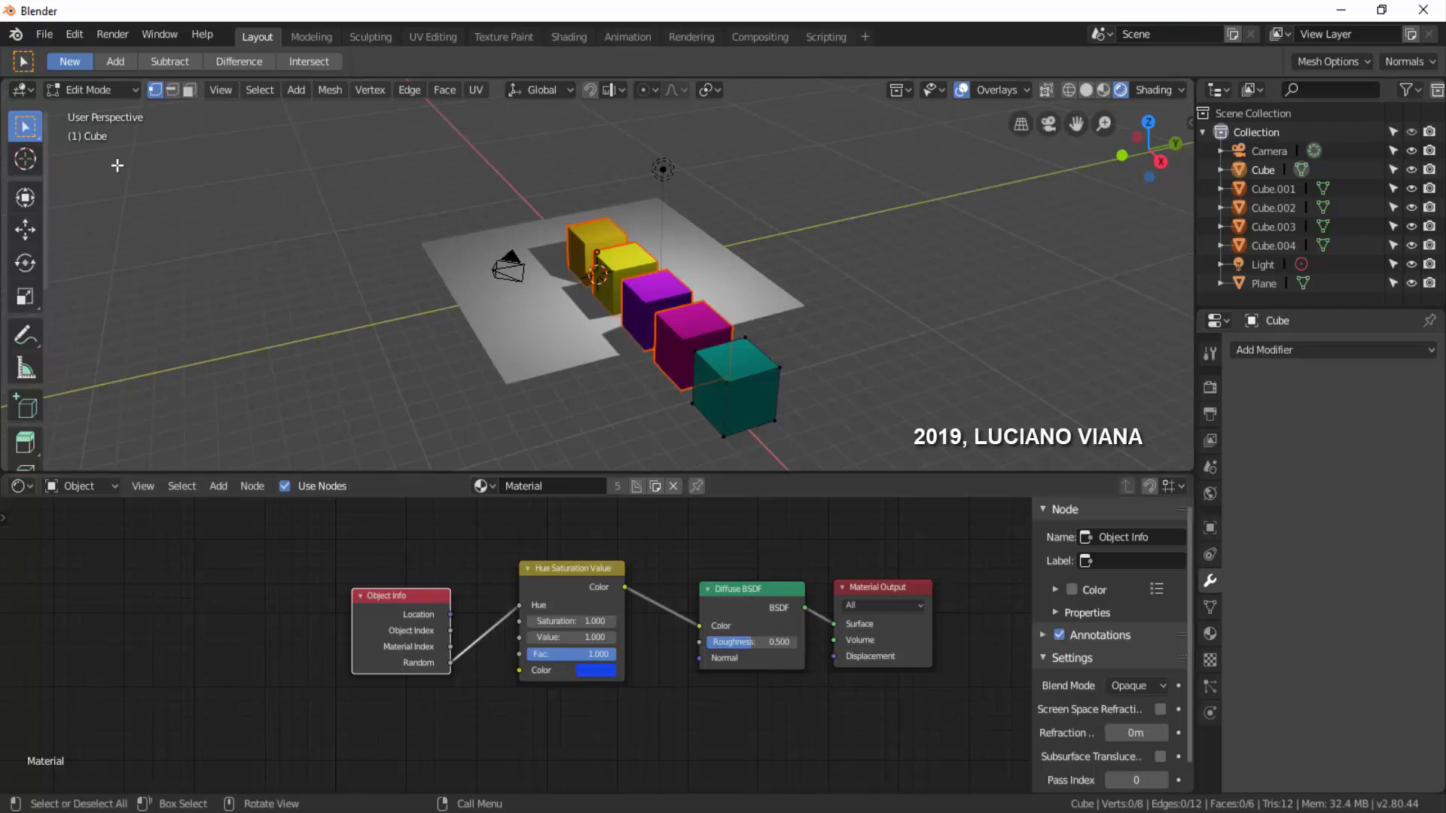
Return to Object Mode and enlarge the 3D viewport by shrinking the shader editor's height
{"action": "left_click", "coordinate": [115, 92]}
{"action": "left_click", "coordinate": [101, 109]}
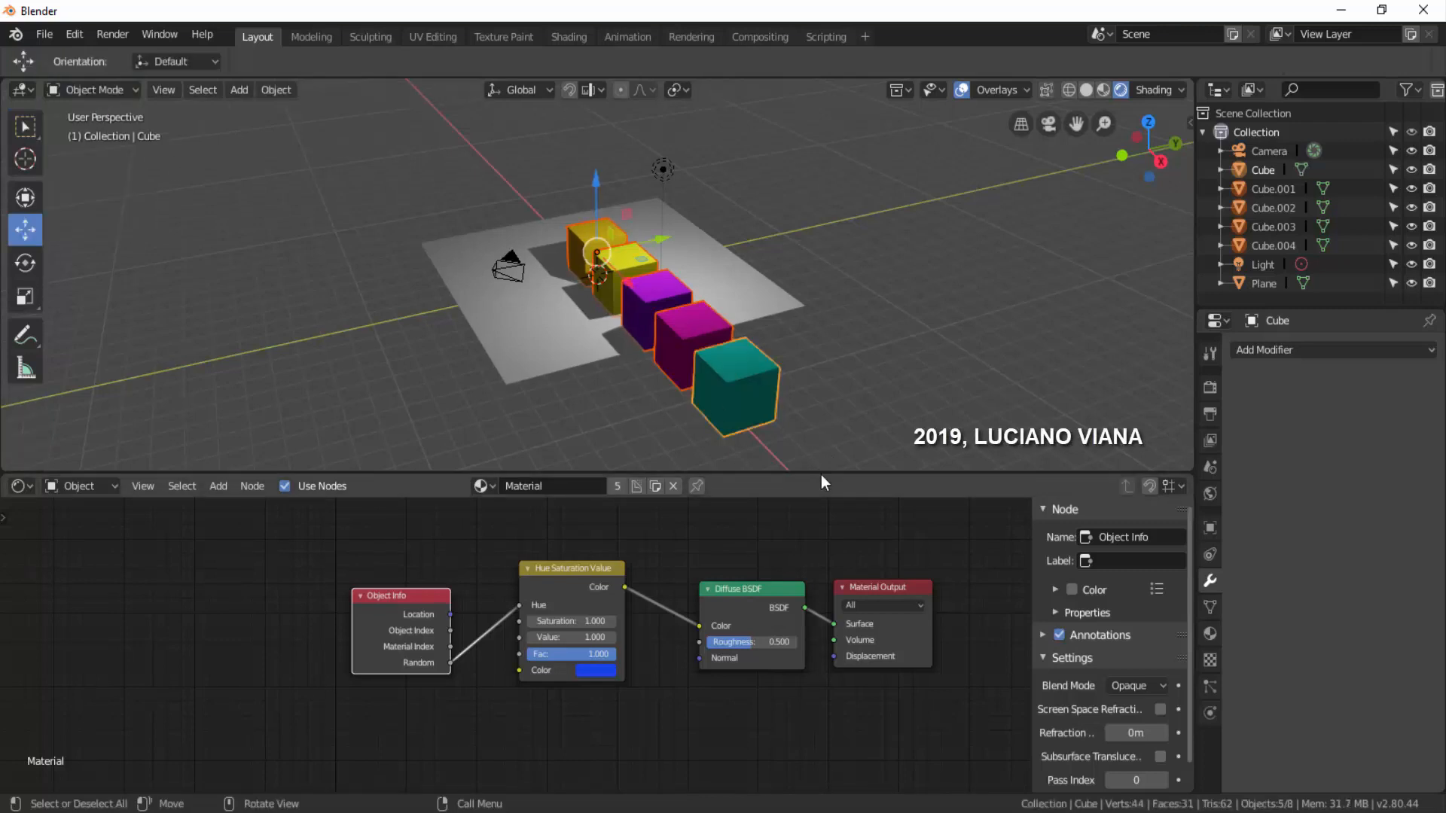
{"action": "left_click_drag", "start_coordinate": [821, 476], "coordinate": [831, 637]}
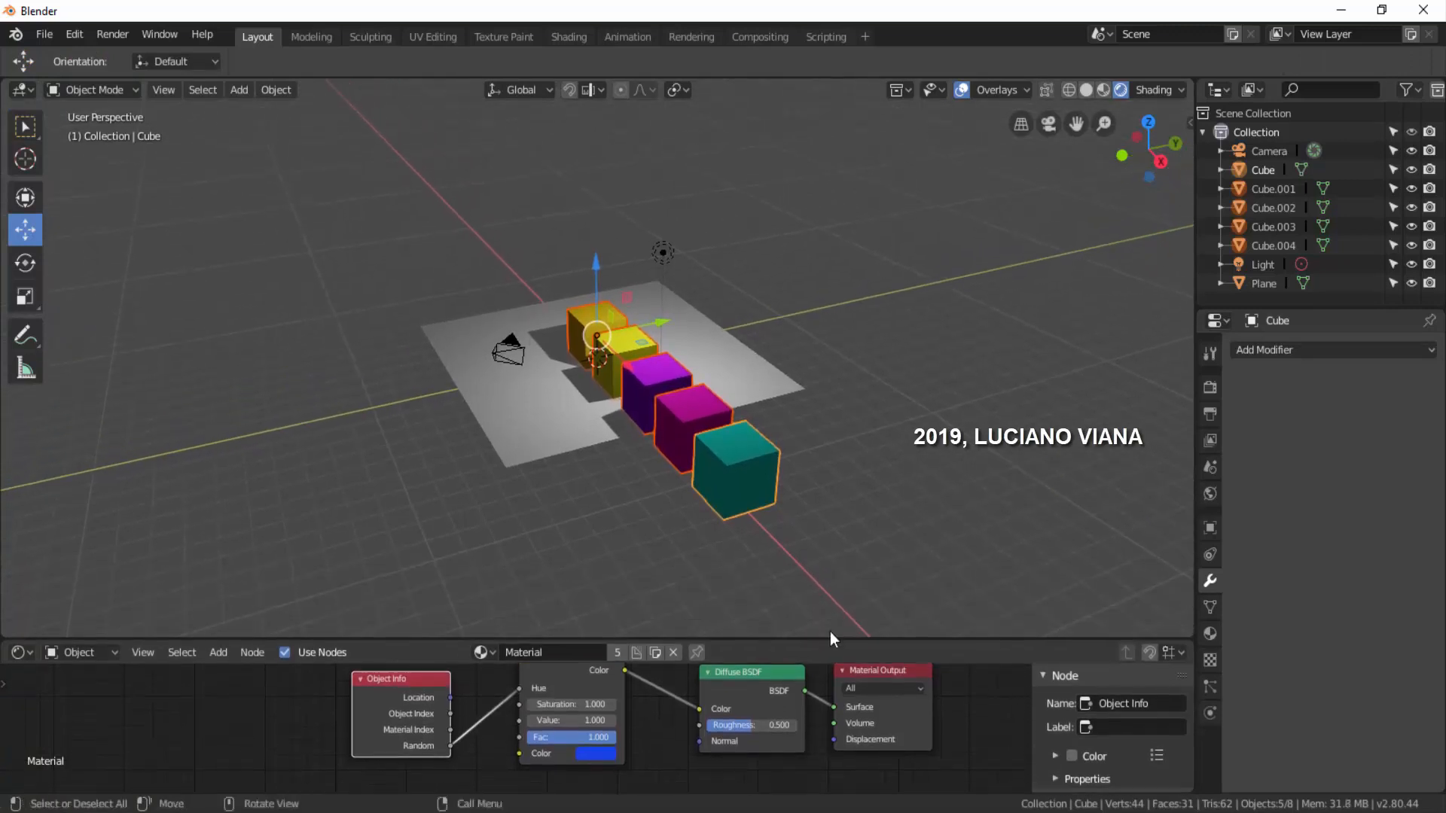